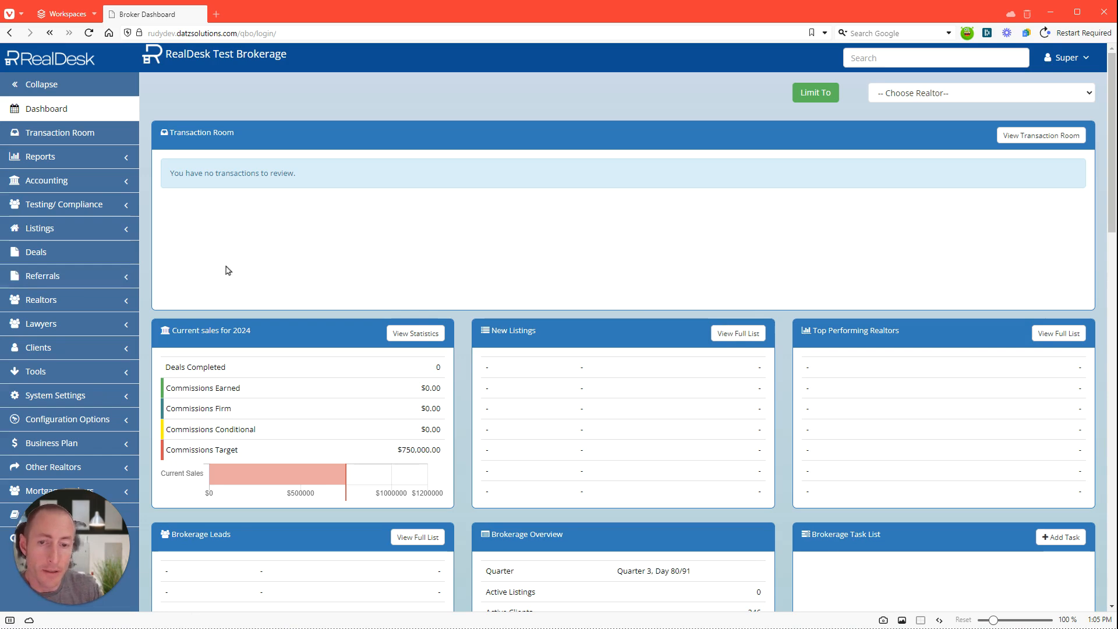
Start a new deduction in the accounting Deduction Manager and select the realtor it applies to.
{"action": "left_click", "coordinate": [112, 188]}
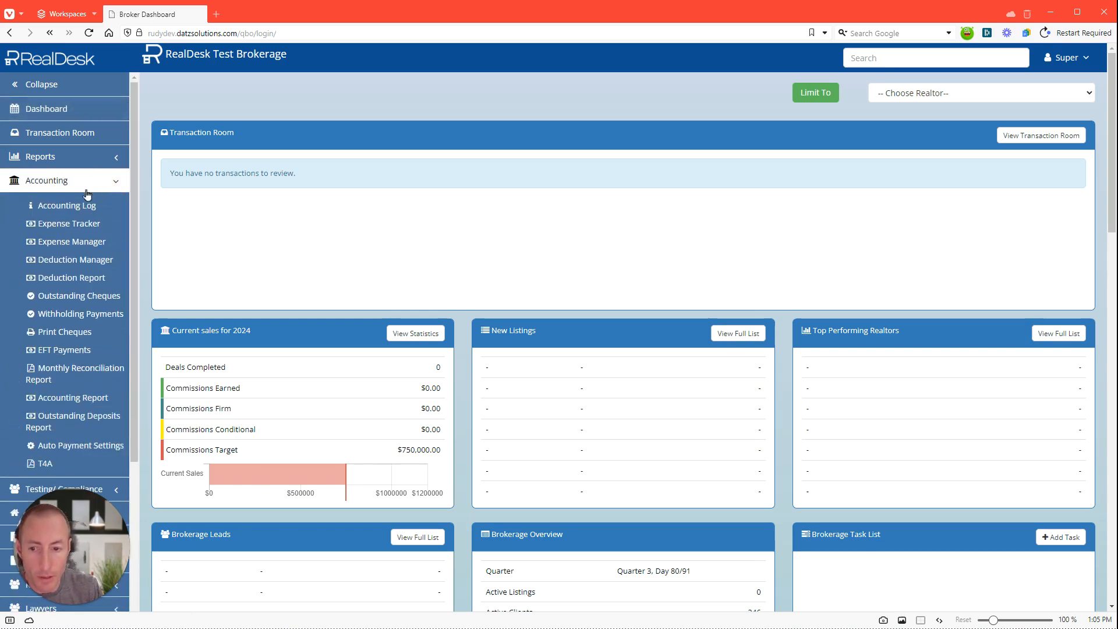
{"action": "left_click", "coordinate": [75, 259]}
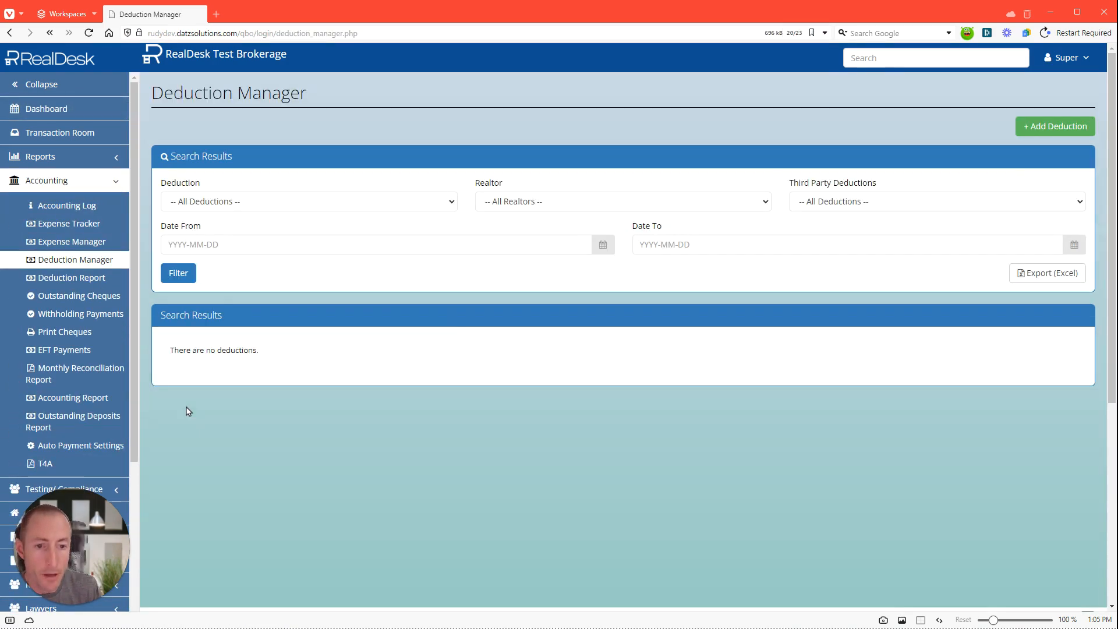
{"action": "left_click", "coordinate": [1049, 127]}
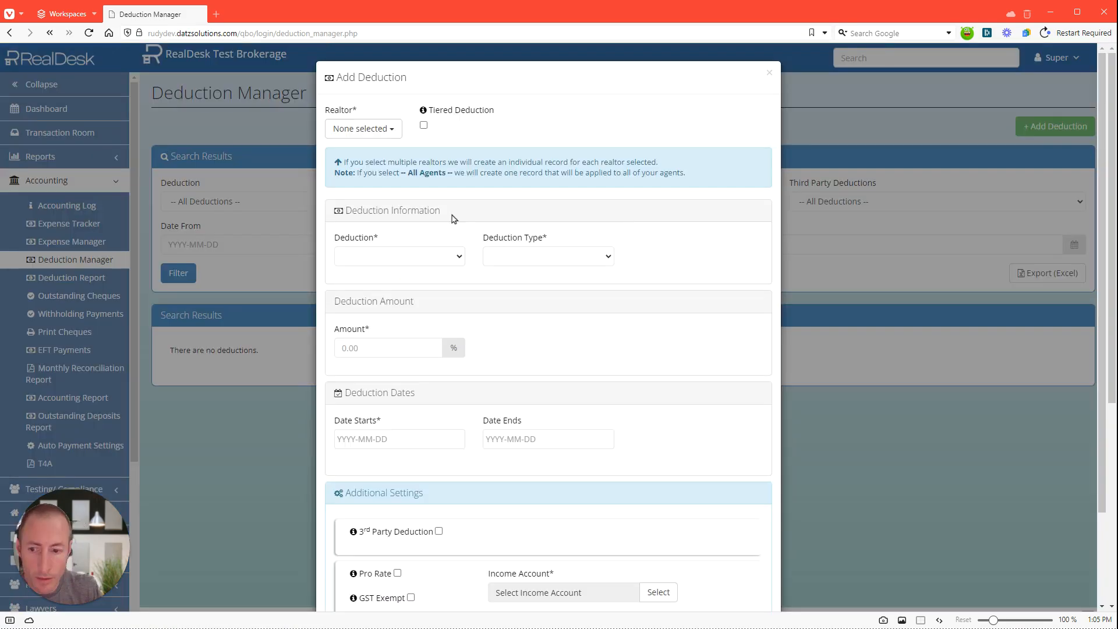
{"action": "left_click", "coordinate": [361, 128]}
{"action": "left_click_drag", "start_coordinate": [447, 169], "coordinate": [457, 250]}
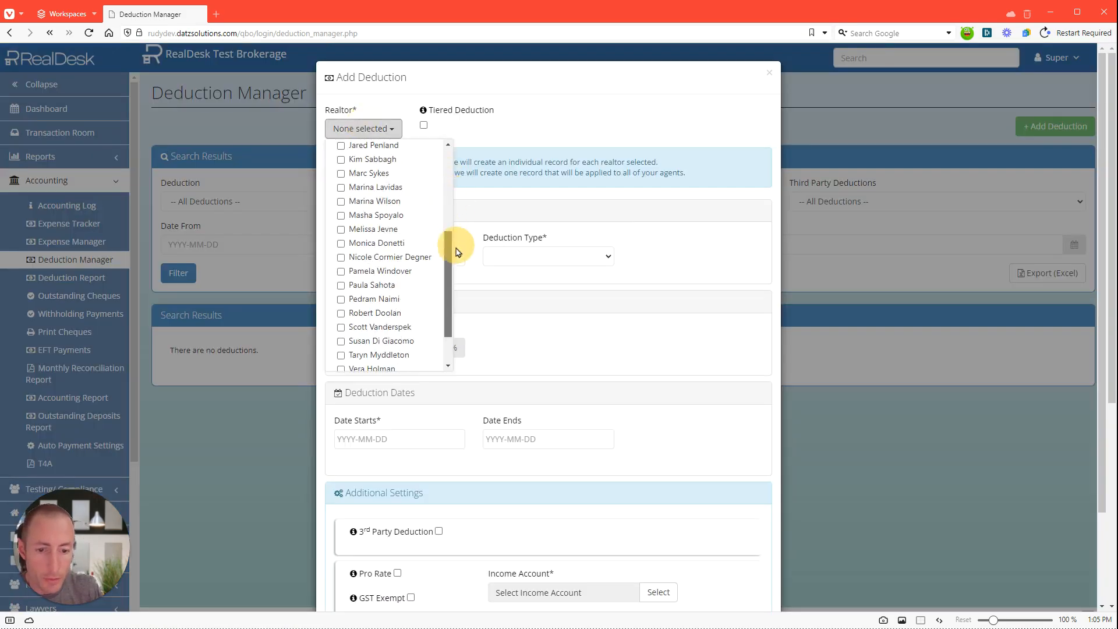
{"action": "left_click", "coordinate": [373, 204]}
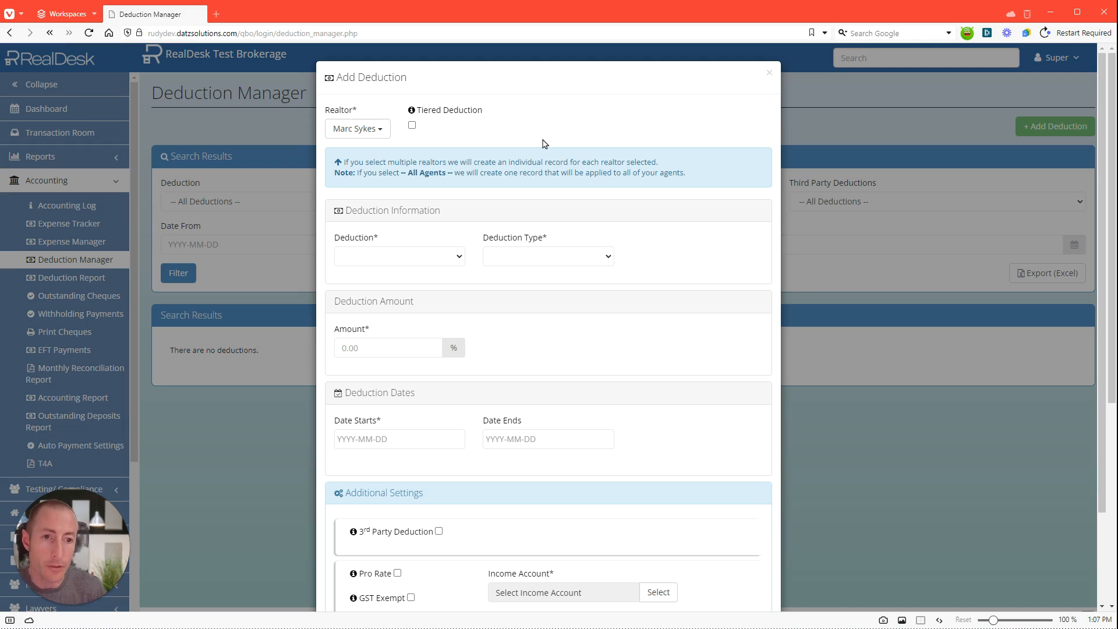
Make it a tiered deduction, adding a new deduction named Garnishment with the deduction type % Of Realtor Comm.
{"action": "left_click", "coordinate": [412, 124]}
{"action": "left_click", "coordinate": [377, 260]}
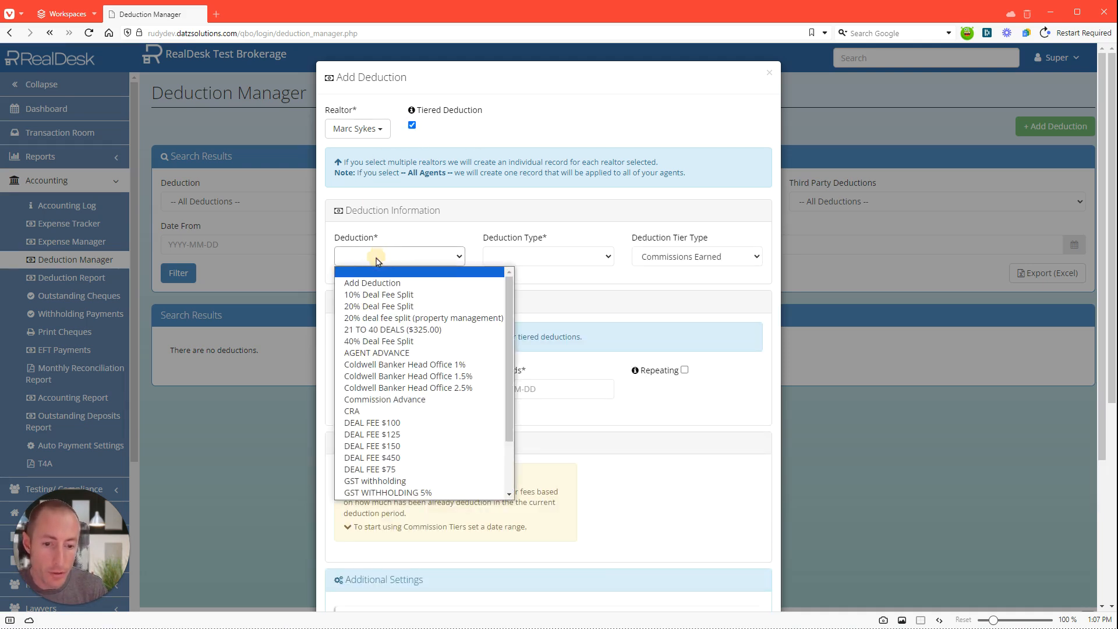
{"action": "left_click", "coordinate": [372, 282]}
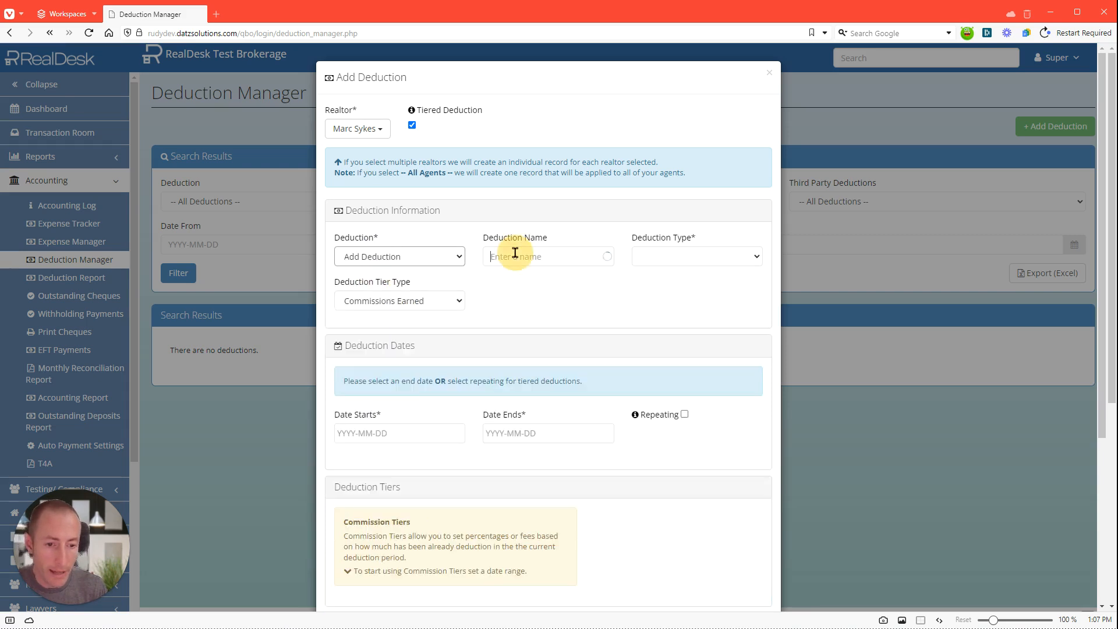
{"action": "left_click", "coordinate": [516, 255]}
{"action": "type", "text": "Garns"}
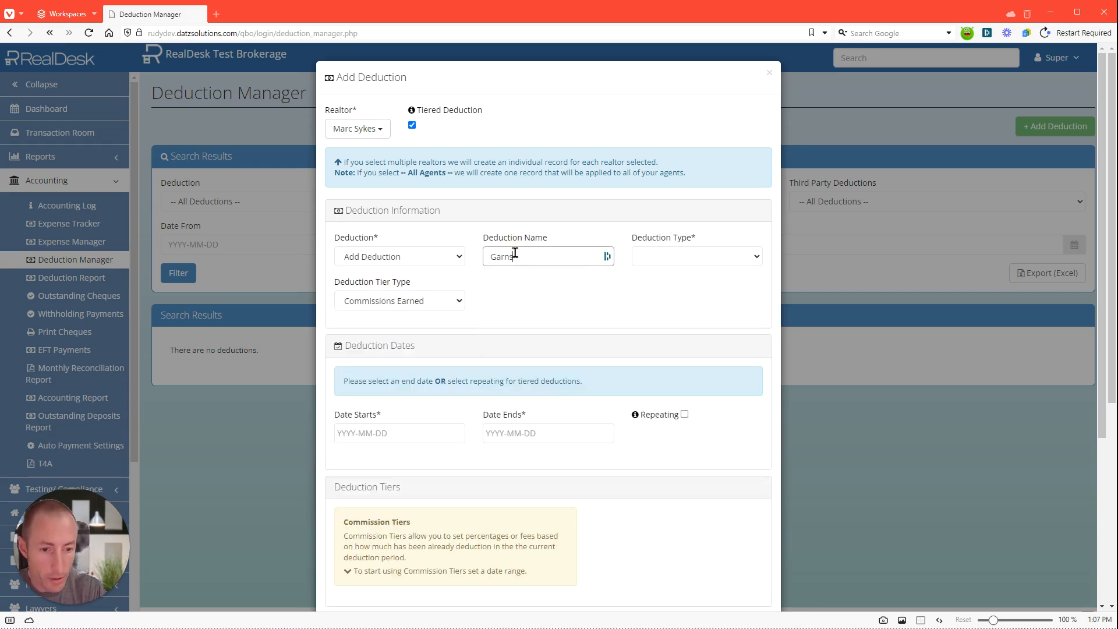
{"action": "key", "text": "BackSpace"}
{"action": "type", "text": "ishment"}
{"action": "left_click", "coordinate": [710, 256]}
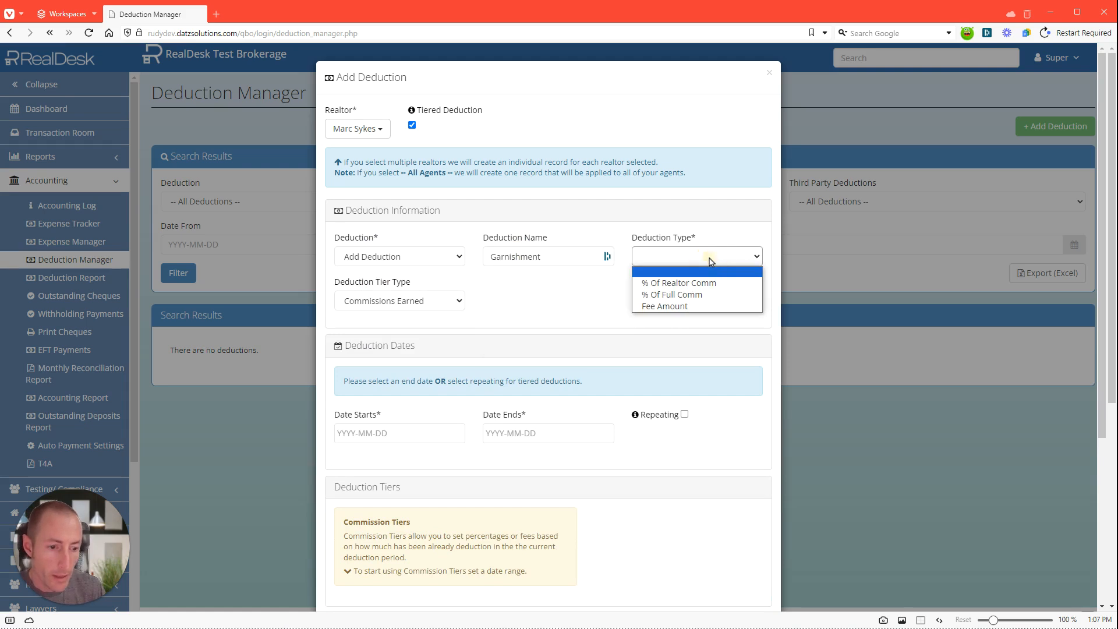
{"action": "left_click", "coordinate": [677, 286]}
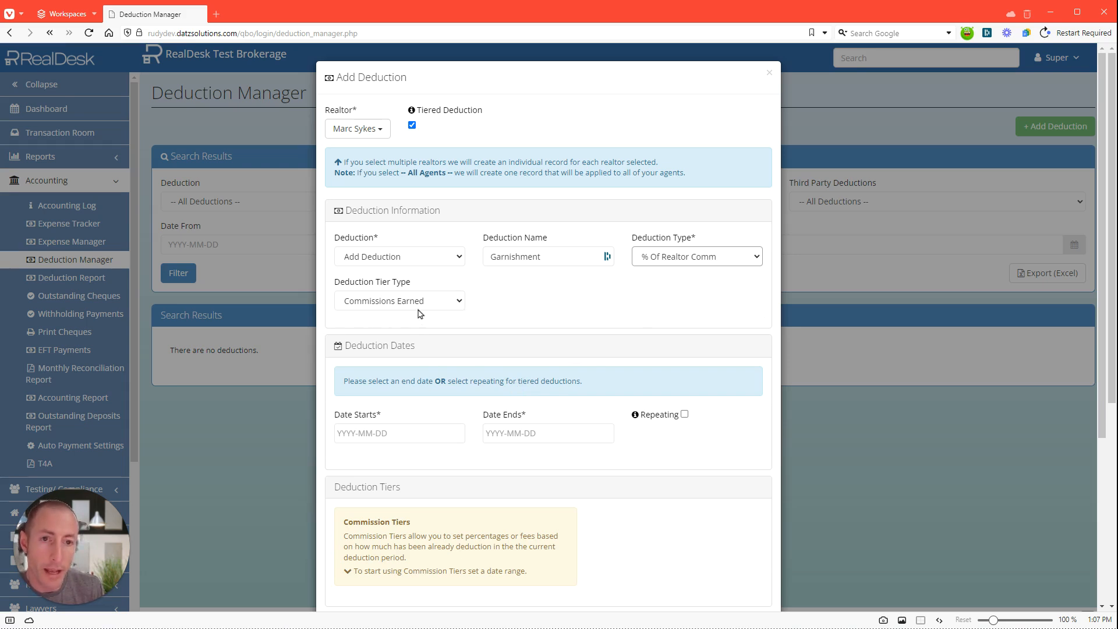
Set the deduction's start date to 2024-09-19 and its end date to 2024-12-31.
{"action": "scroll", "coordinate": [408, 349], "scroll_direction": "down", "scroll_amount": 1}
{"action": "left_click", "coordinate": [366, 378]}
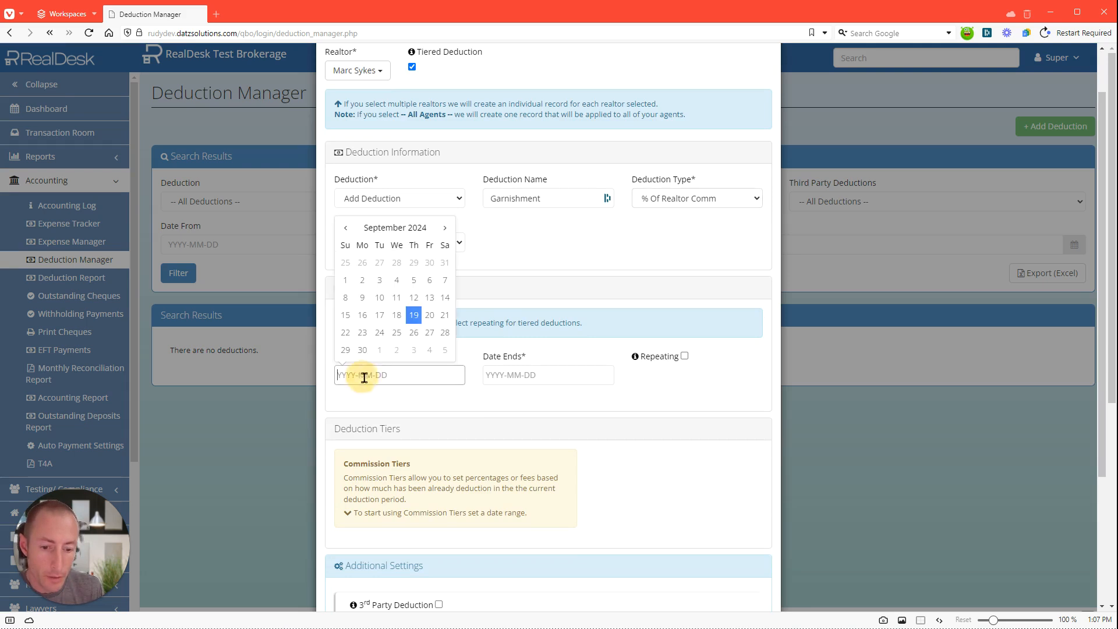
{"action": "left_click", "coordinate": [413, 316]}
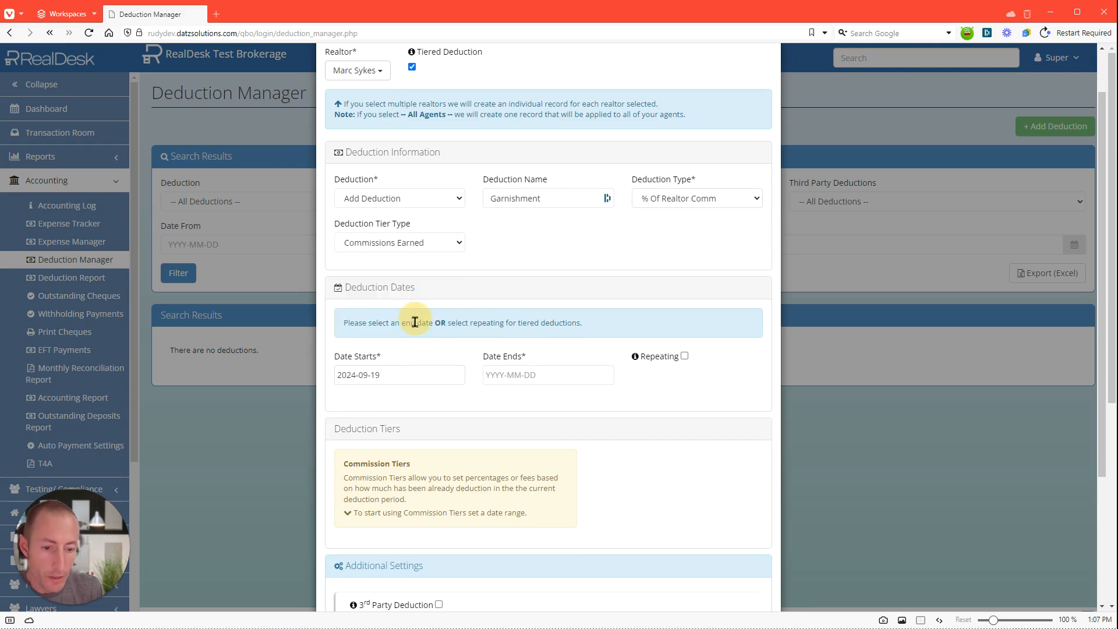
{"action": "left_click", "coordinate": [529, 374]}
{"action": "left_click", "coordinate": [594, 227]}
{"action": "left_click", "coordinate": [594, 227]}
{"action": "left_click", "coordinate": [594, 227]}
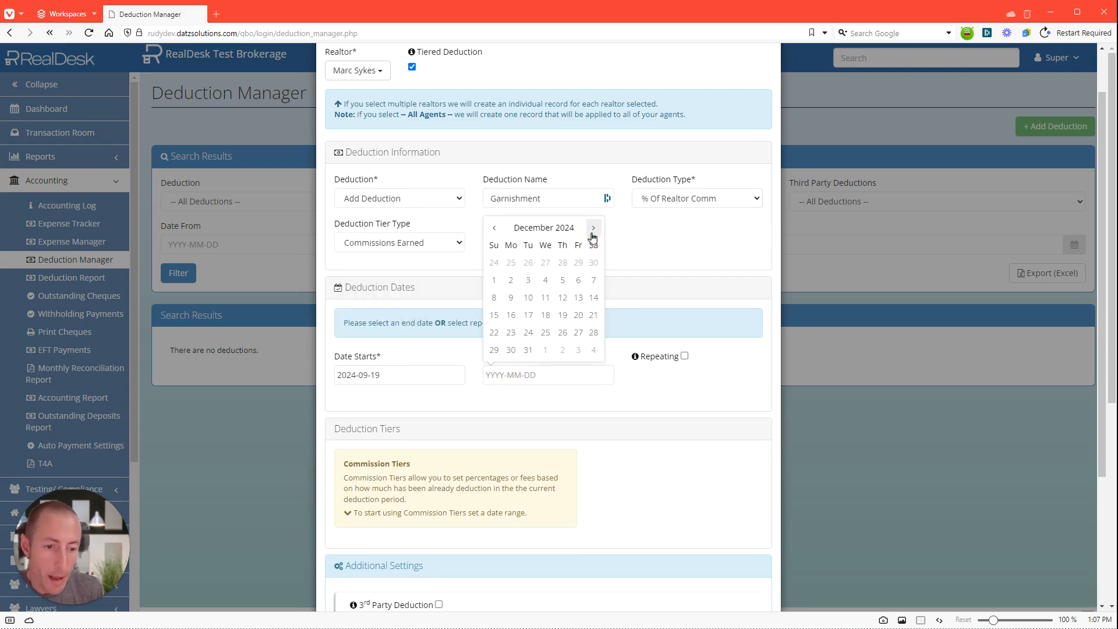
{"action": "left_click", "coordinate": [528, 350]}
Add a commission tier with a value of 50% and an upper threshold of $10,000.
{"action": "scroll", "coordinate": [559, 391], "scroll_direction": "down", "scroll_amount": 2}
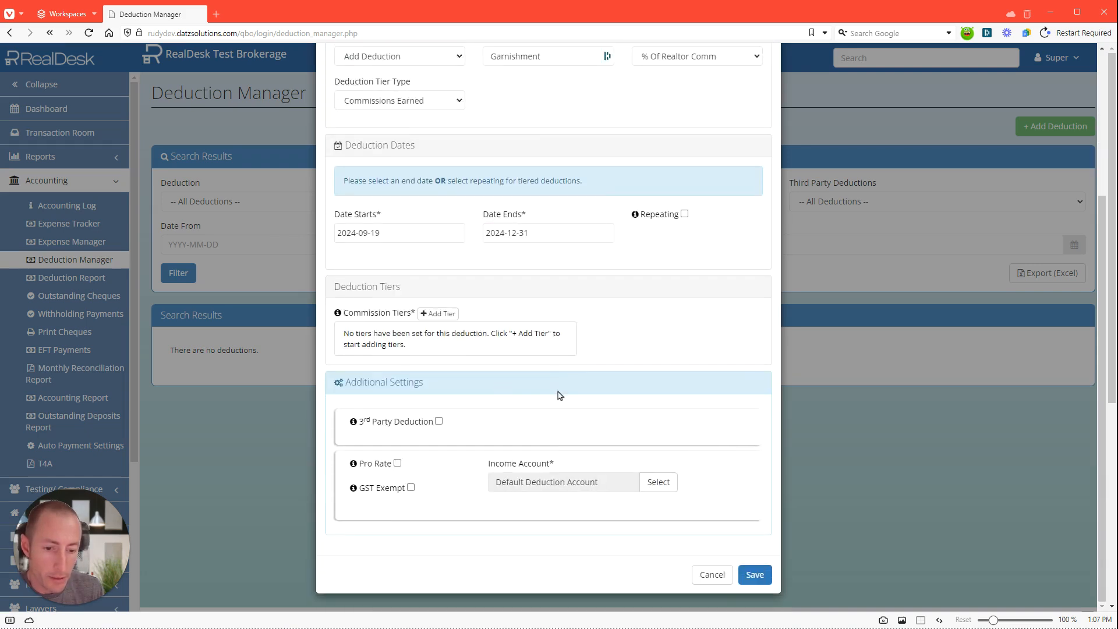
{"action": "left_click", "coordinate": [438, 315]}
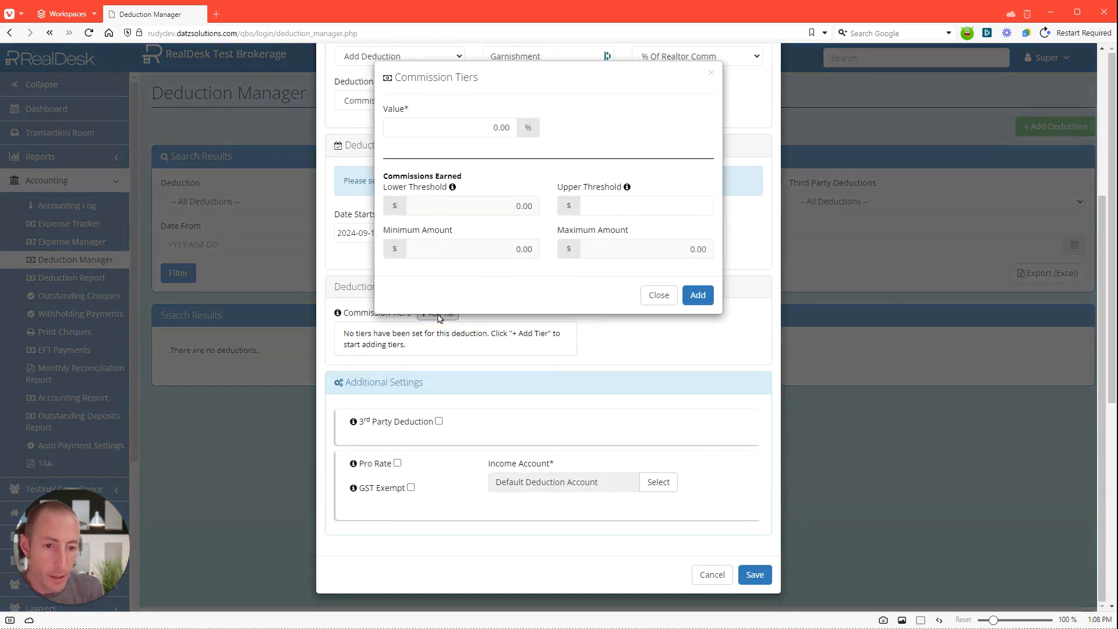
{"action": "left_click", "coordinate": [510, 127]}
{"action": "type", "text": "50"}
{"action": "left_click", "coordinate": [590, 126]}
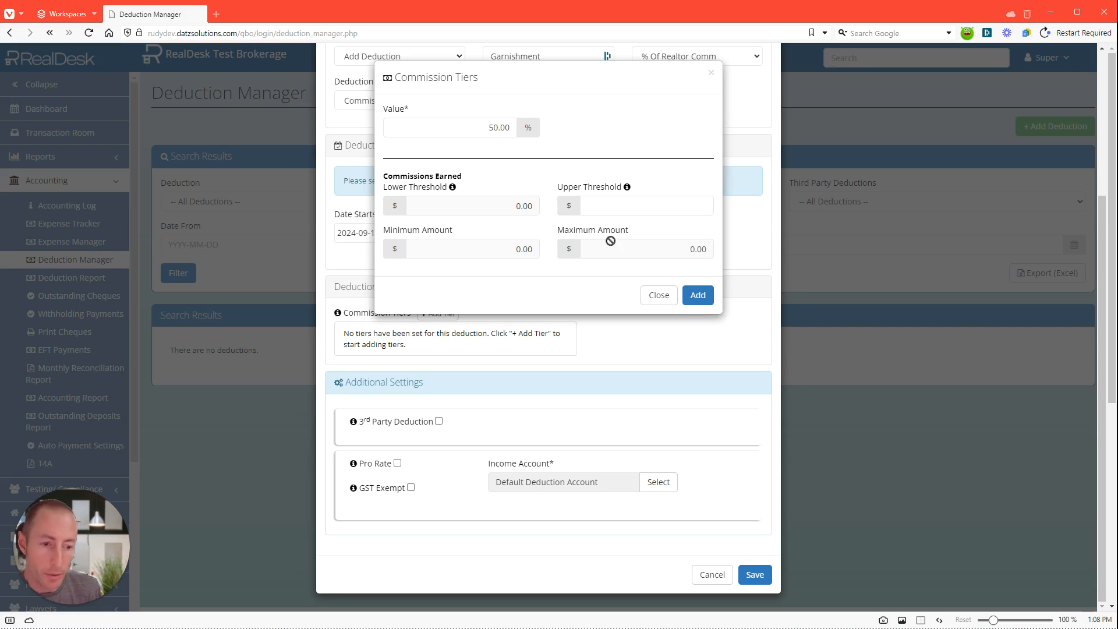
{"action": "left_click", "coordinate": [684, 208]}
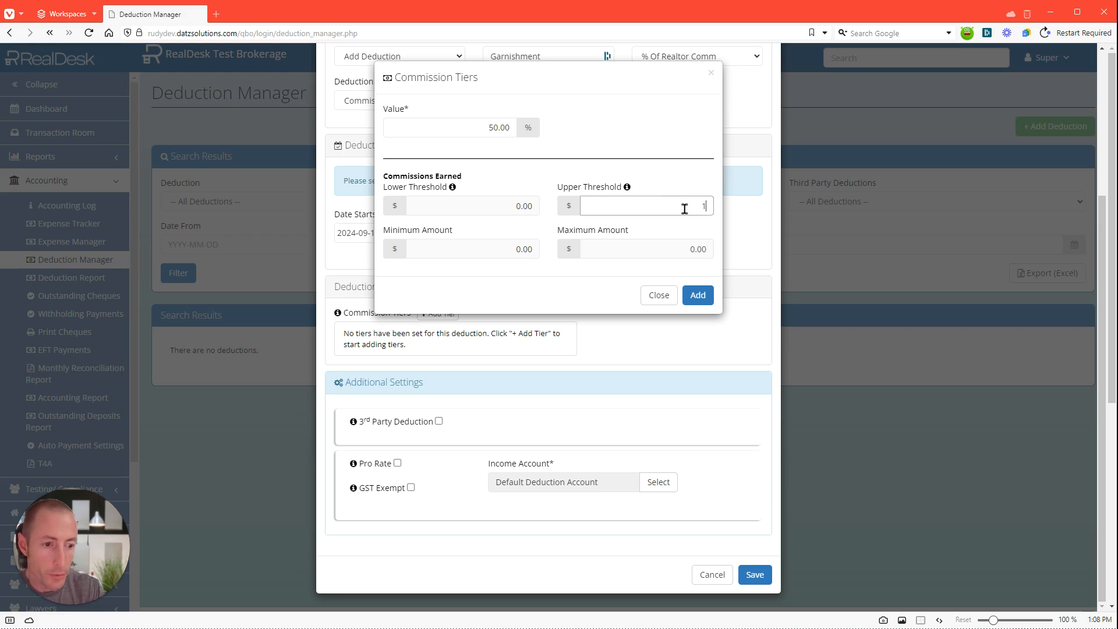
{"action": "type", "text": "10000"}
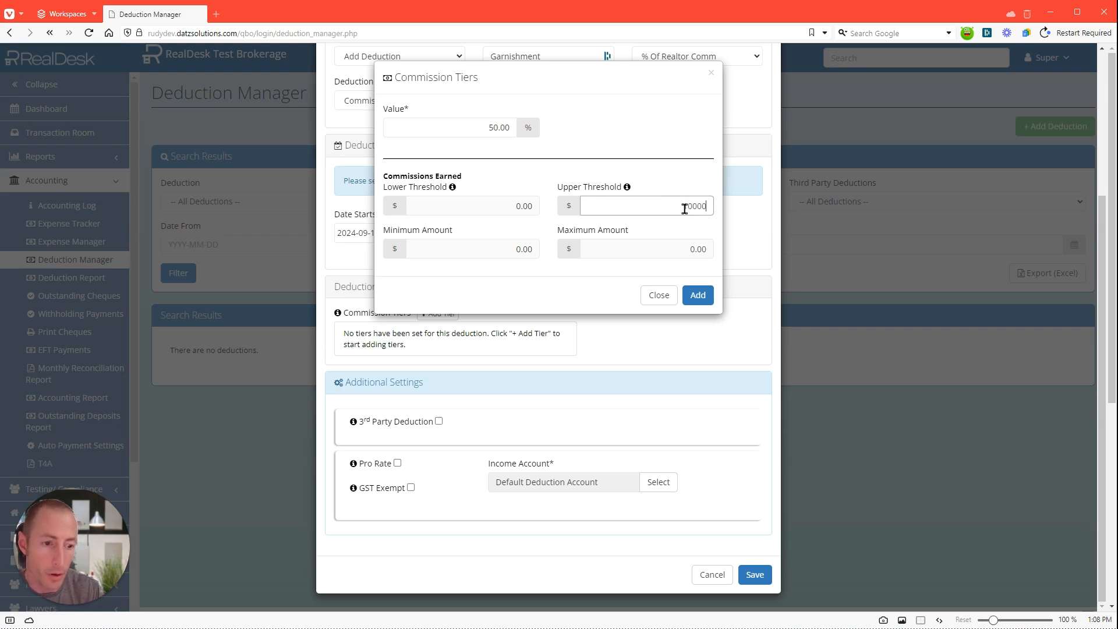
{"action": "left_click", "coordinate": [674, 140]}
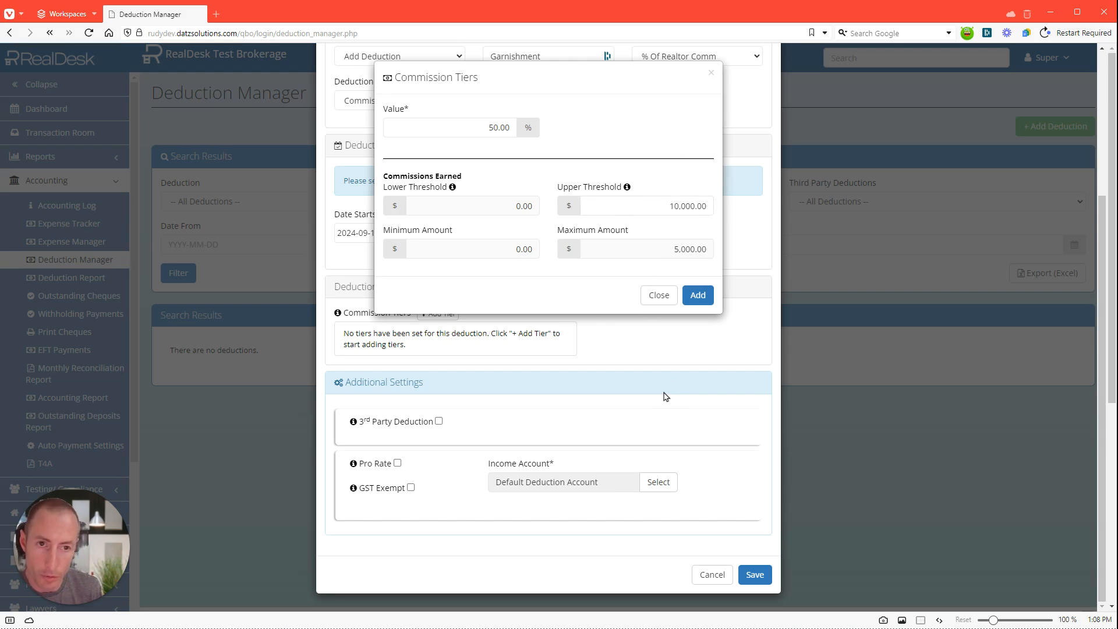
{"action": "left_click", "coordinate": [696, 286]}
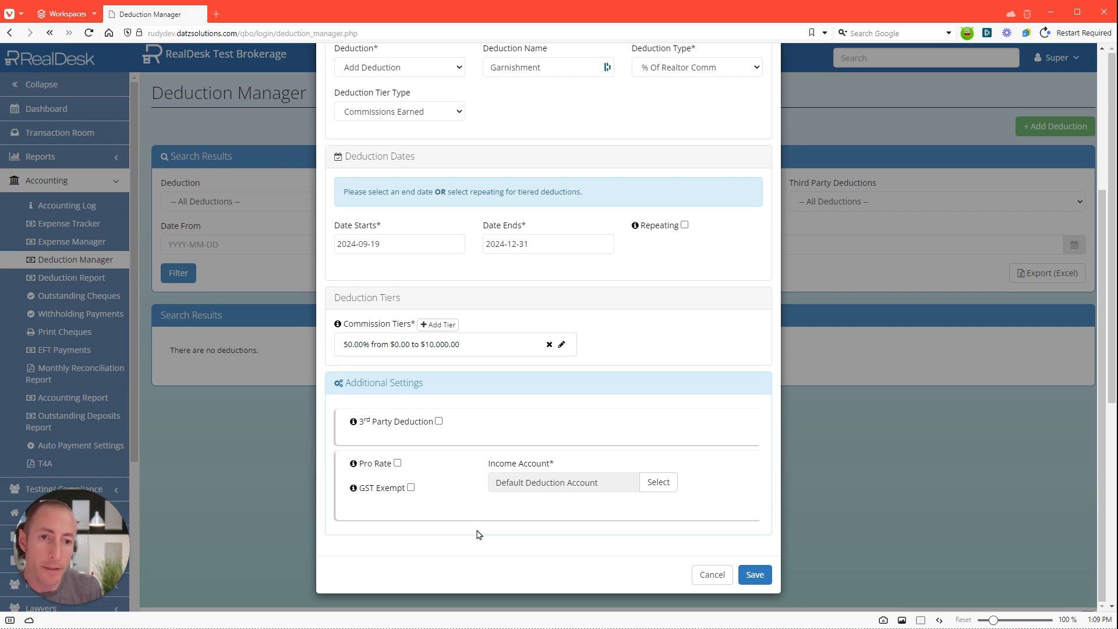
Mark the deduction as a 3rd Party Deduction with CRA as the payee, and save it.
{"action": "left_click", "coordinate": [439, 422]}
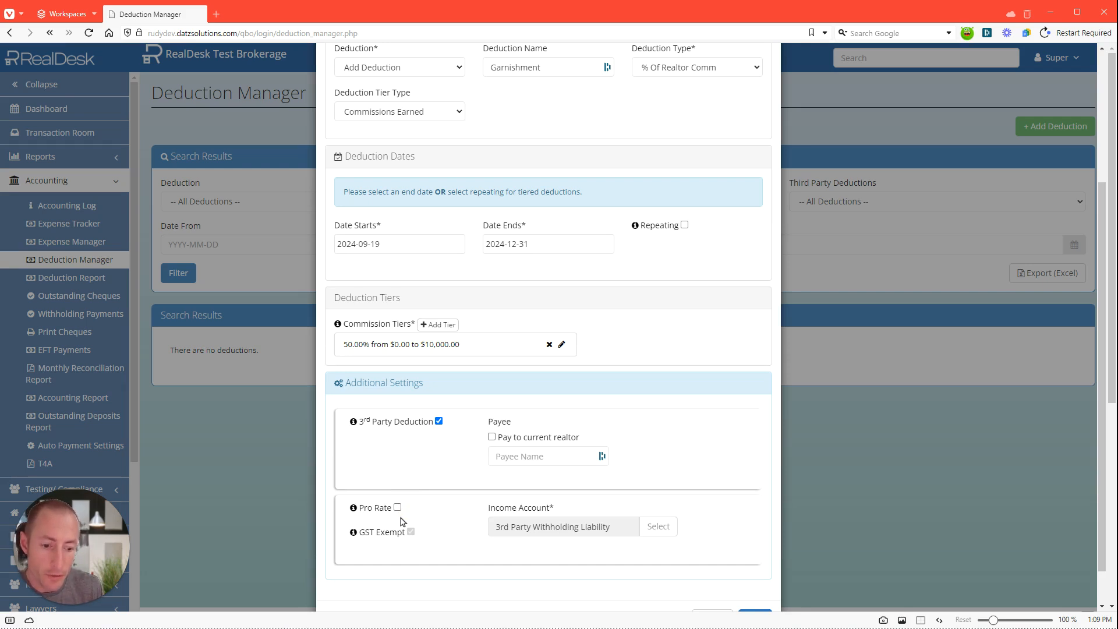
{"action": "left_click", "coordinate": [540, 457]}
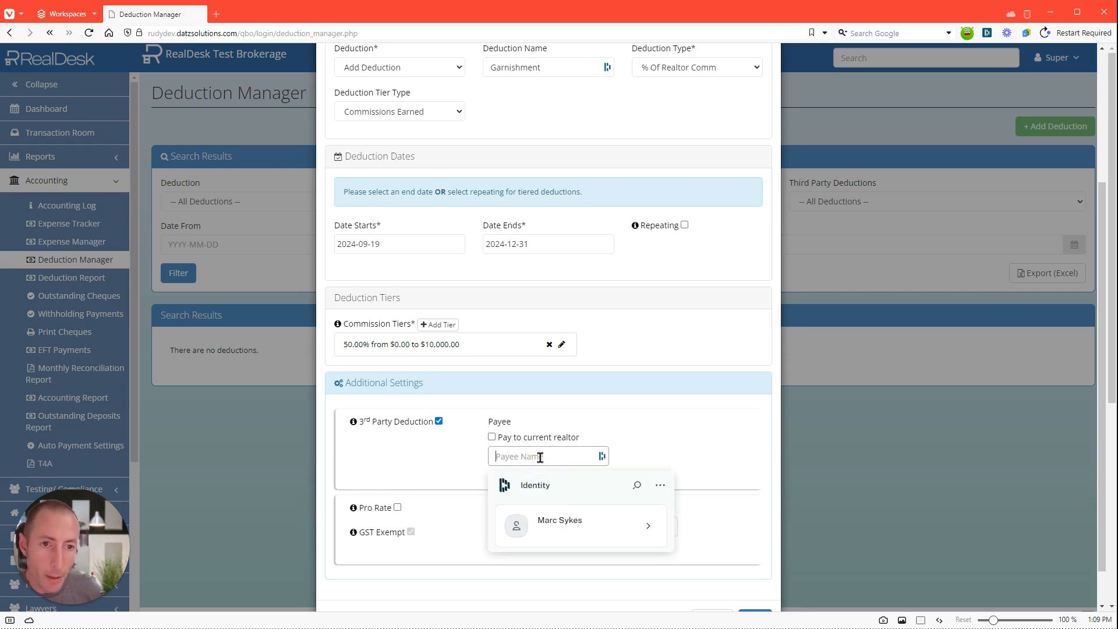
{"action": "type", "text": "CRA"}
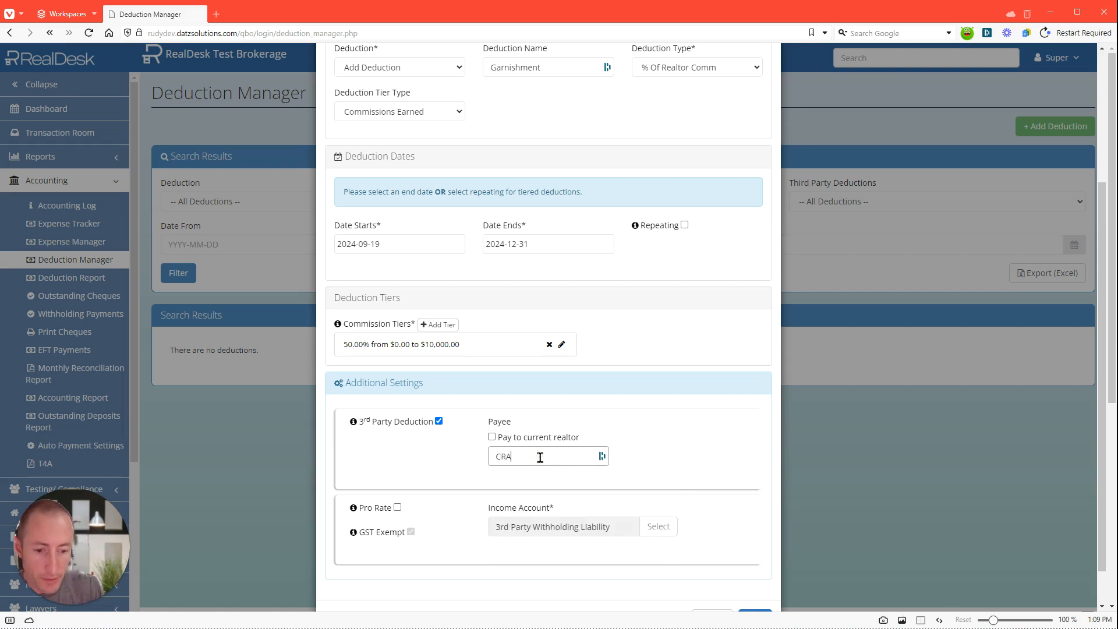
{"action": "left_click", "coordinate": [422, 456]}
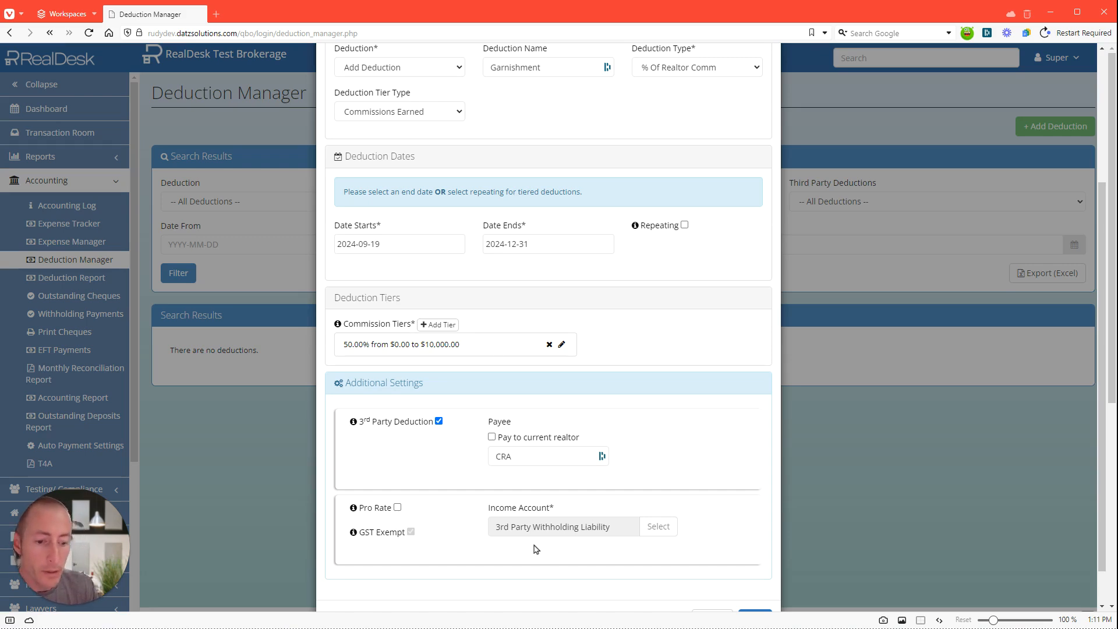
{"action": "scroll", "coordinate": [535, 549], "scroll_direction": "down", "scroll_amount": 1}
{"action": "left_click", "coordinate": [751, 575]}
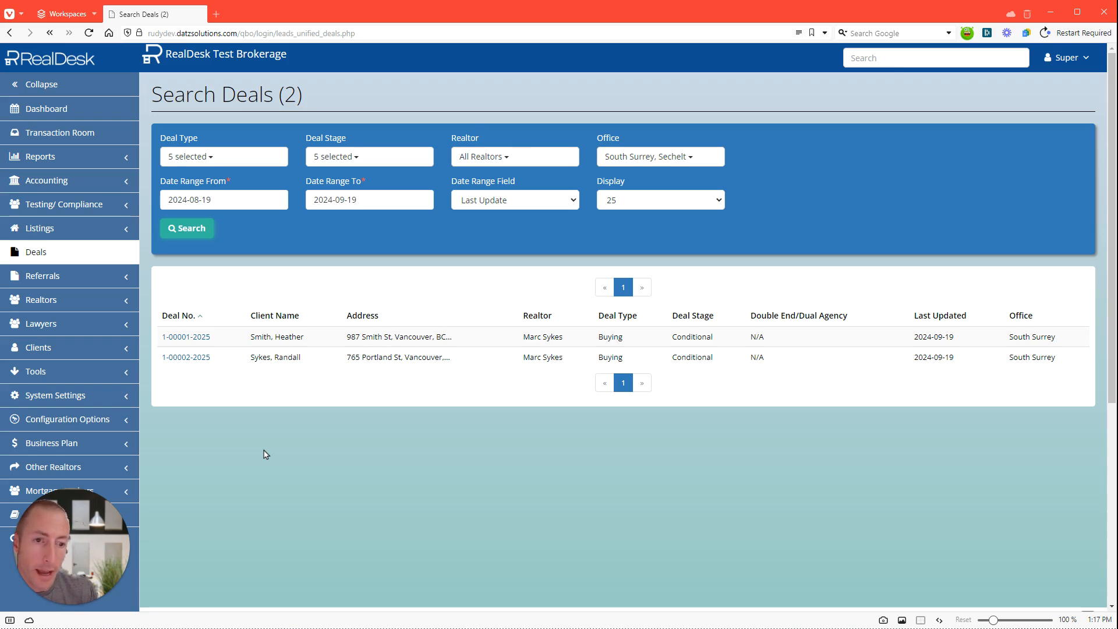
Open the first listed deal's Send and Receive Payments page and start creating payments from its Trust account.
{"action": "left_click", "coordinate": [186, 337]}
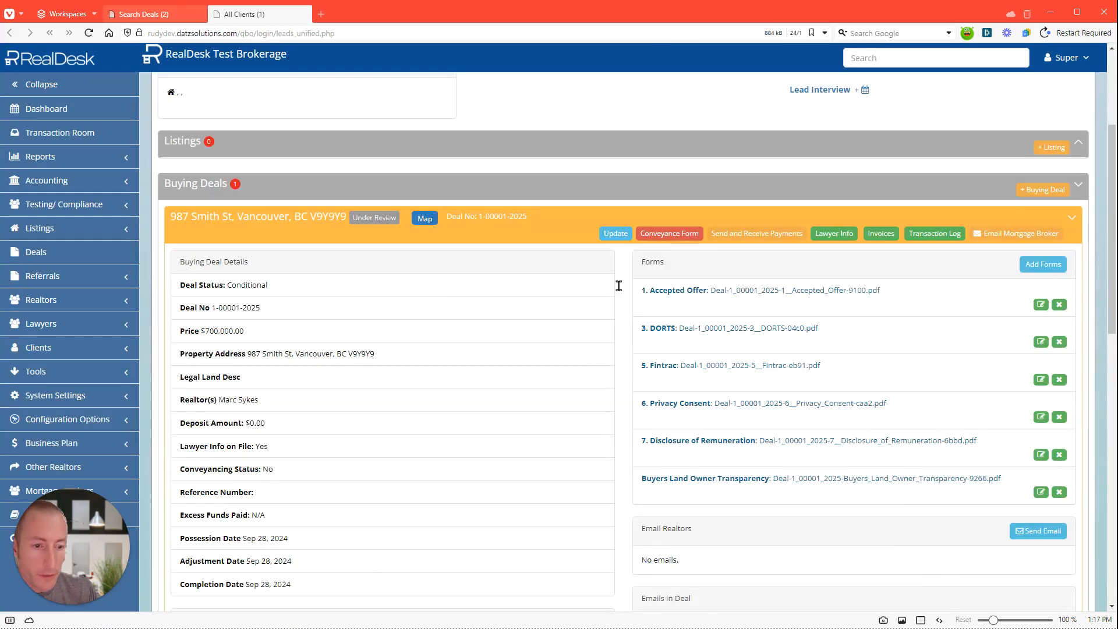
{"action": "scroll", "coordinate": [619, 285], "scroll_direction": "down", "scroll_amount": 2}
{"action": "left_click", "coordinate": [757, 129]}
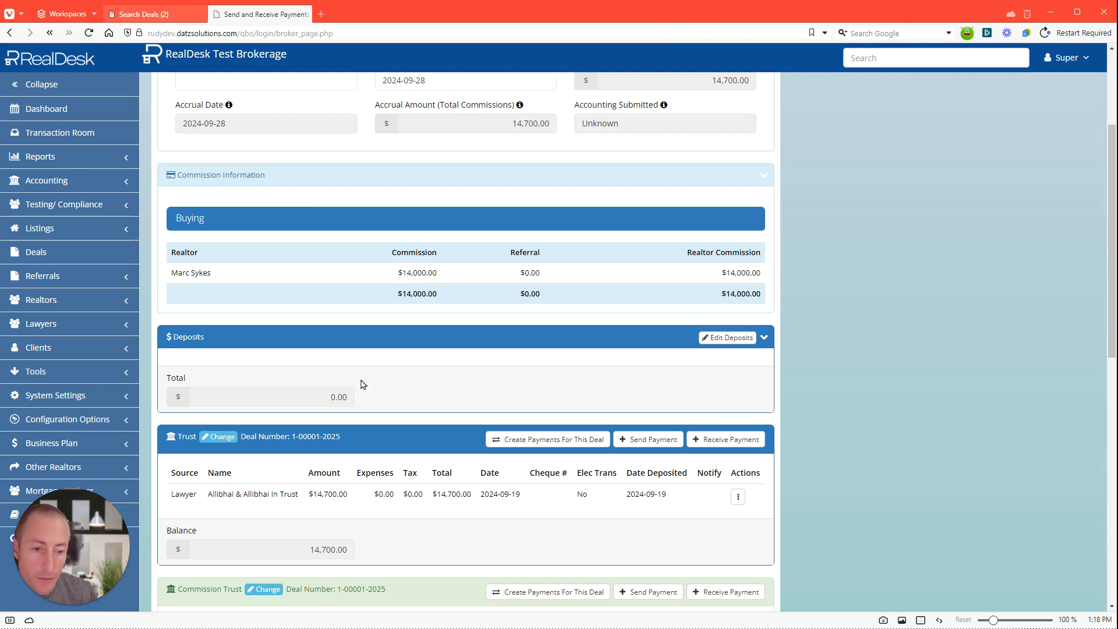
{"action": "left_click", "coordinate": [547, 438]}
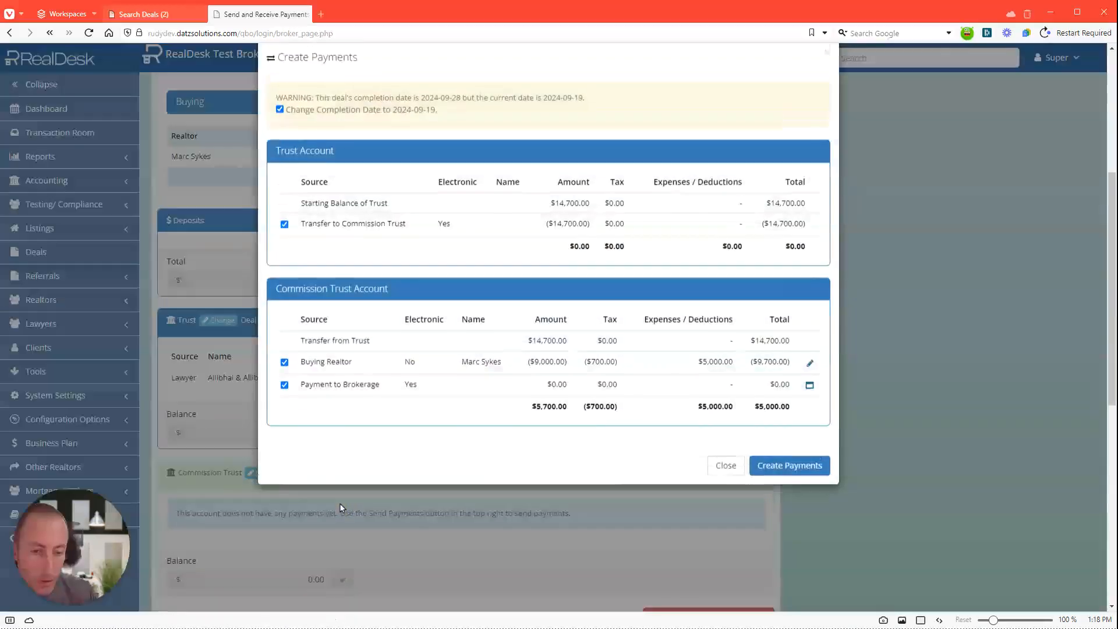
Change the Garnishment deduction on the buying realtor's payment to $2,500 and create the payments.
{"action": "left_click", "coordinate": [811, 384]}
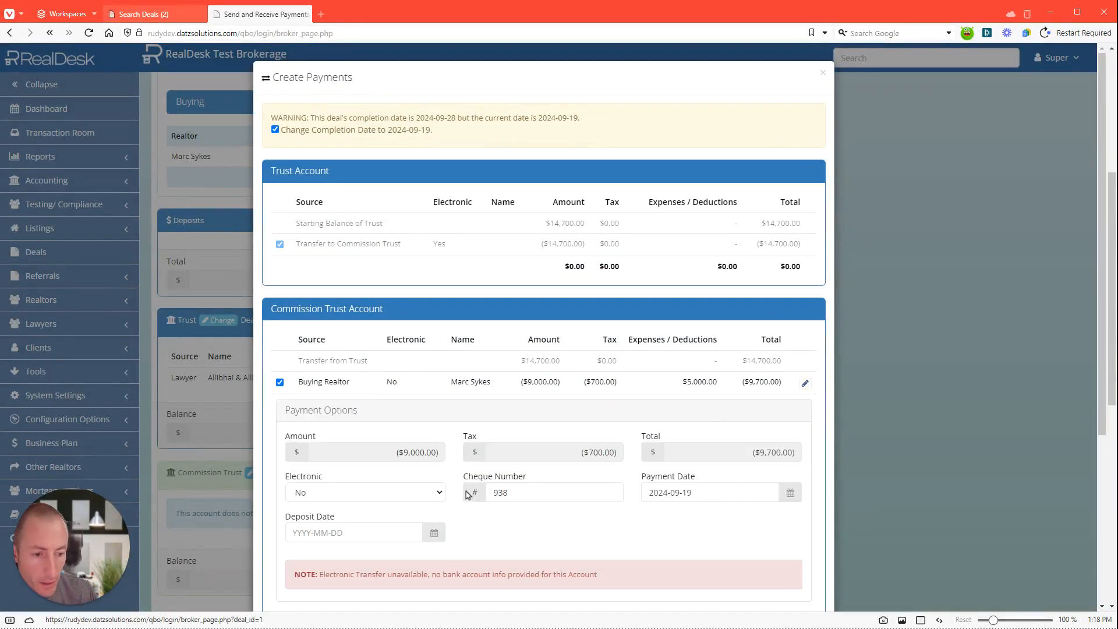
{"action": "scroll", "coordinate": [466, 474], "scroll_direction": "down", "scroll_amount": 5}
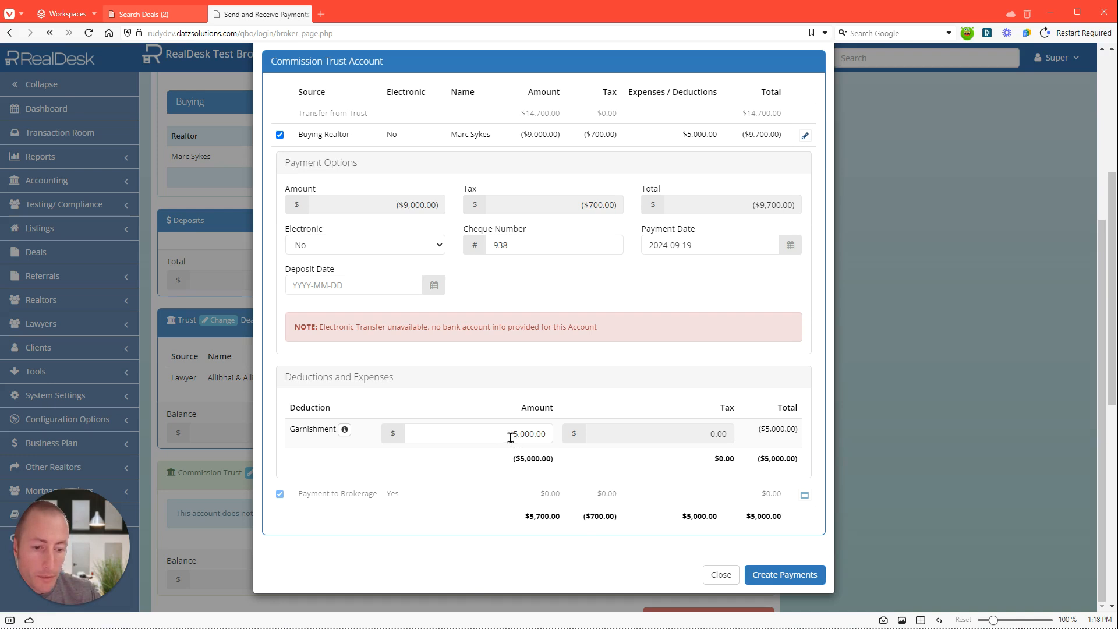
{"action": "left_click_drag", "start_coordinate": [507, 435], "coordinate": [610, 438]}
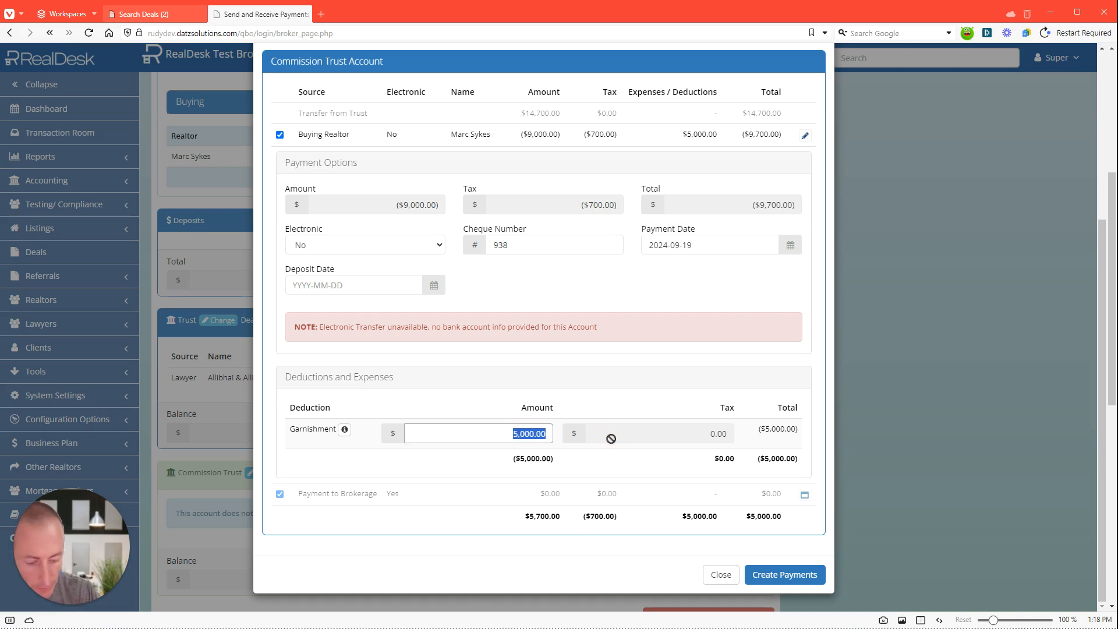
{"action": "type", "text": "2500"}
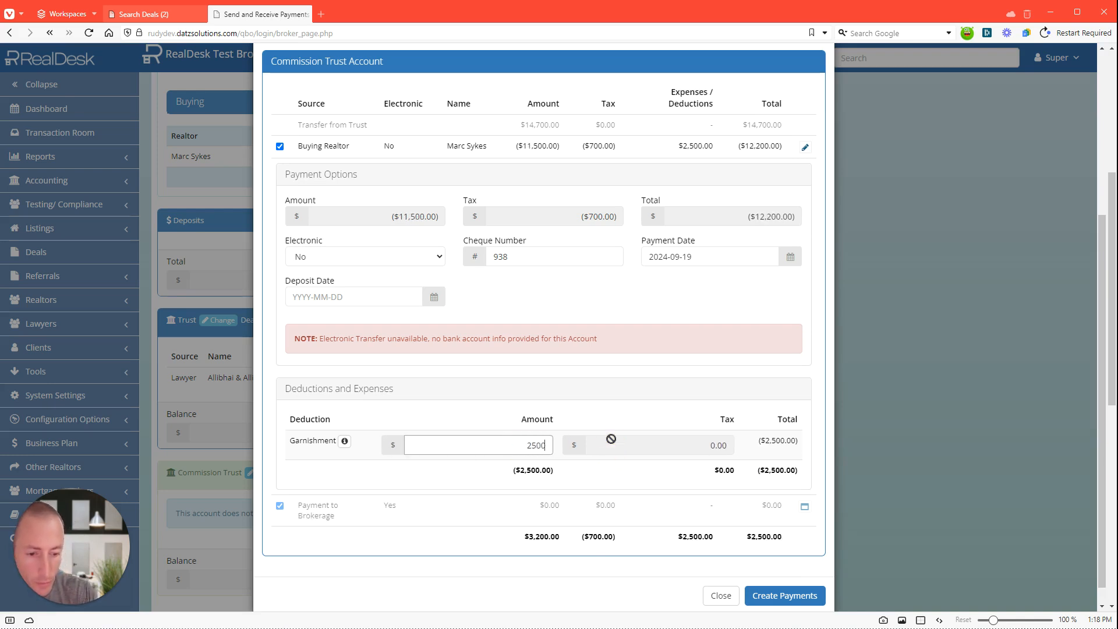
{"action": "left_click", "coordinate": [572, 298]}
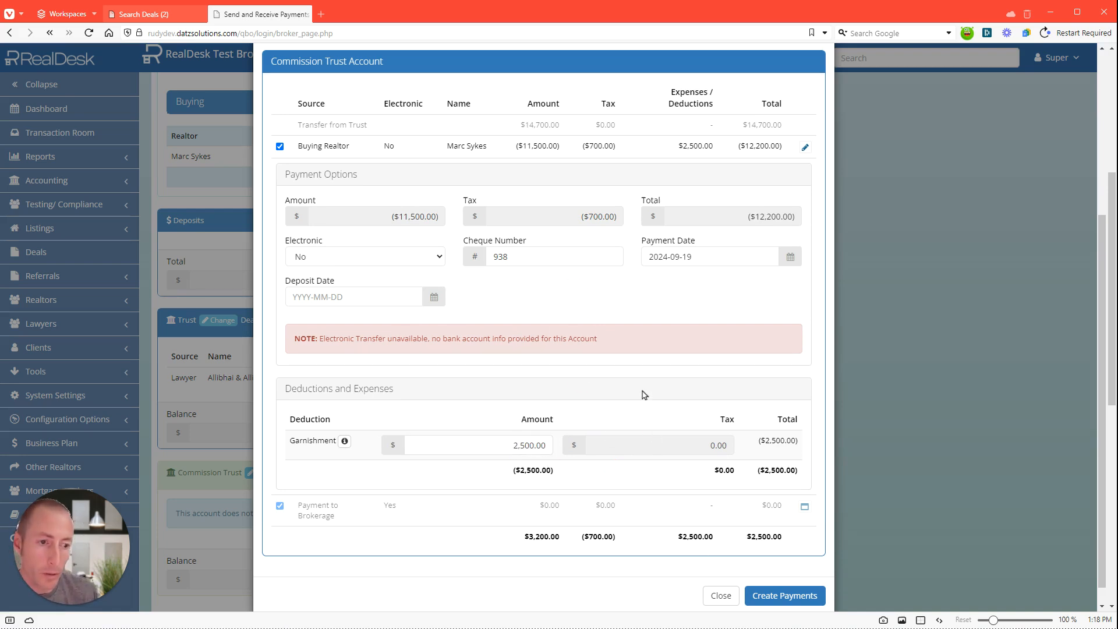
{"action": "left_click", "coordinate": [767, 595]}
Expand the second deal's commission information and start creating payments from its Trust account, showing the buying realtor's payment details.
{"action": "scroll", "coordinate": [571, 528], "scroll_direction": "down", "scroll_amount": 3}
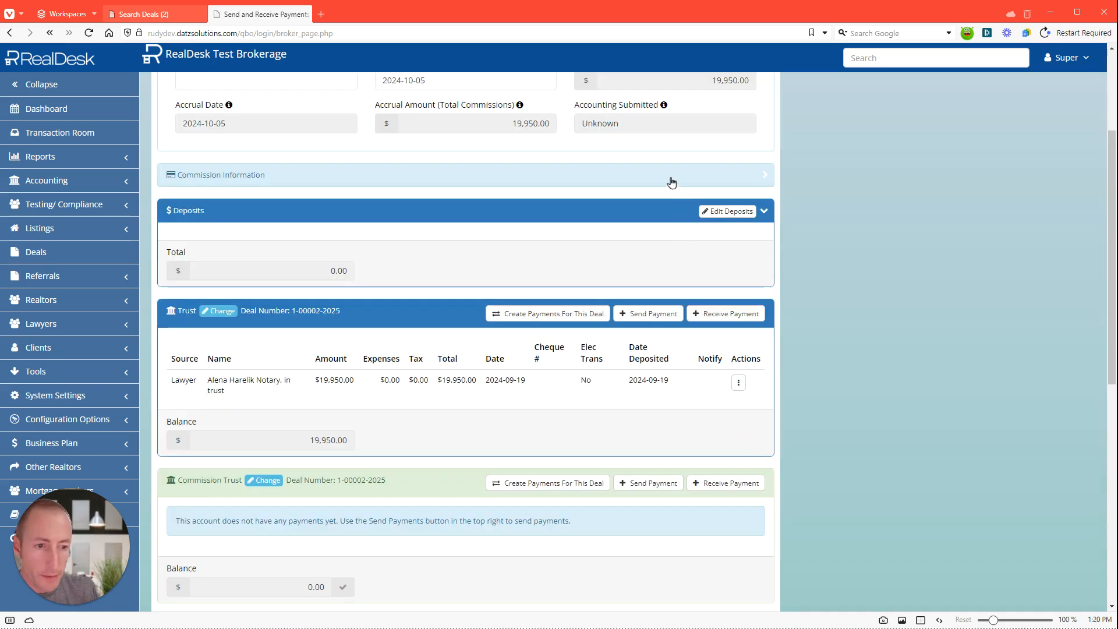
{"action": "left_click", "coordinate": [668, 175]}
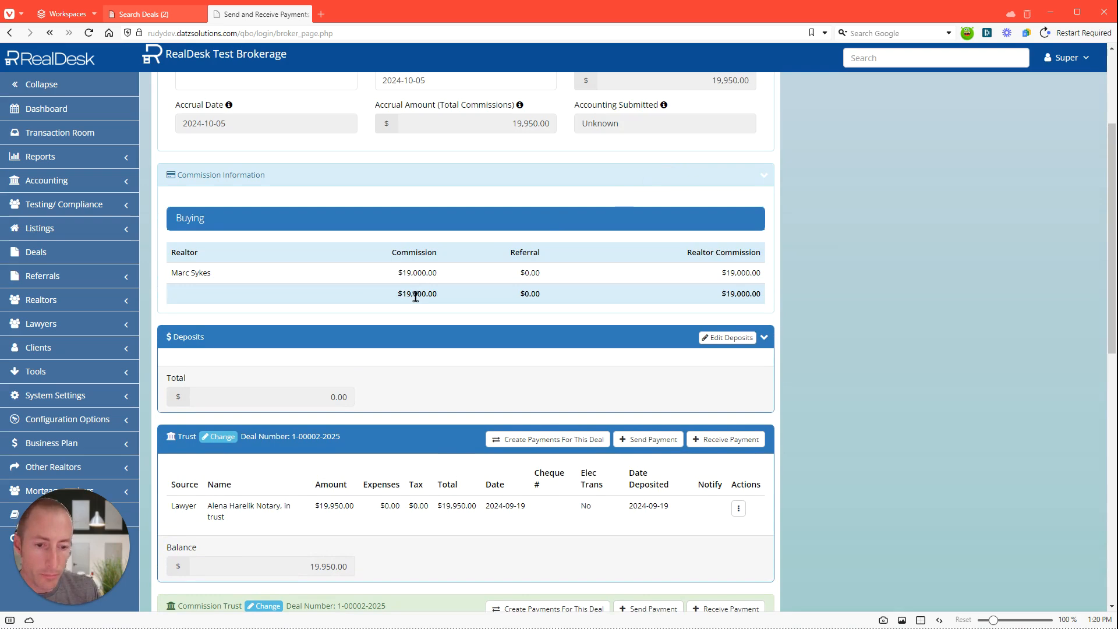
{"action": "scroll", "coordinate": [429, 312], "scroll_direction": "down", "scroll_amount": 3}
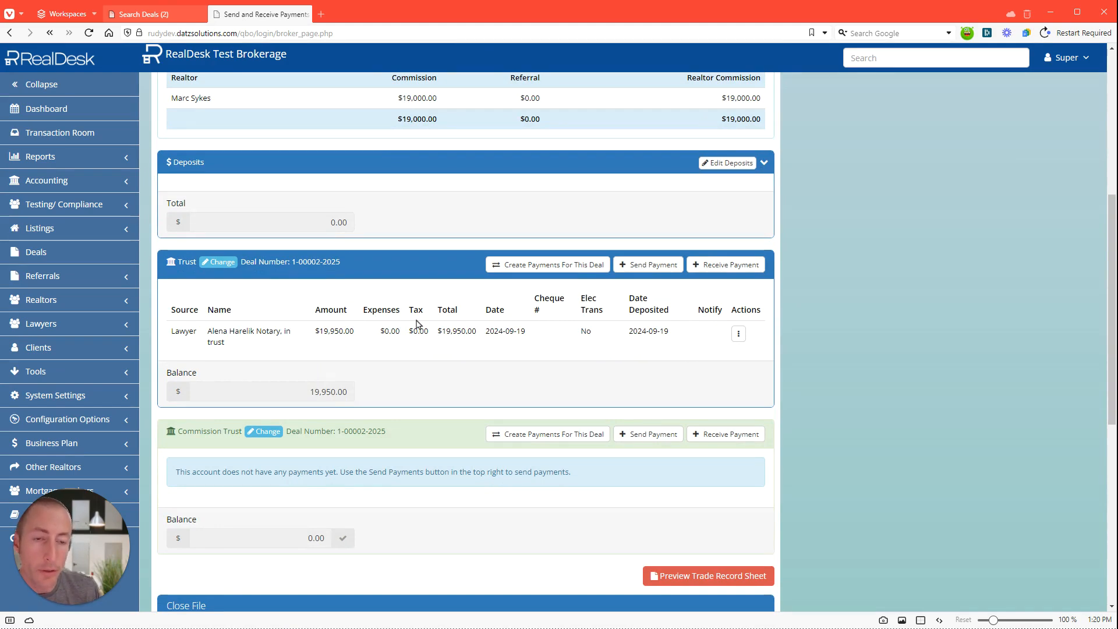
{"action": "left_click", "coordinate": [548, 264]}
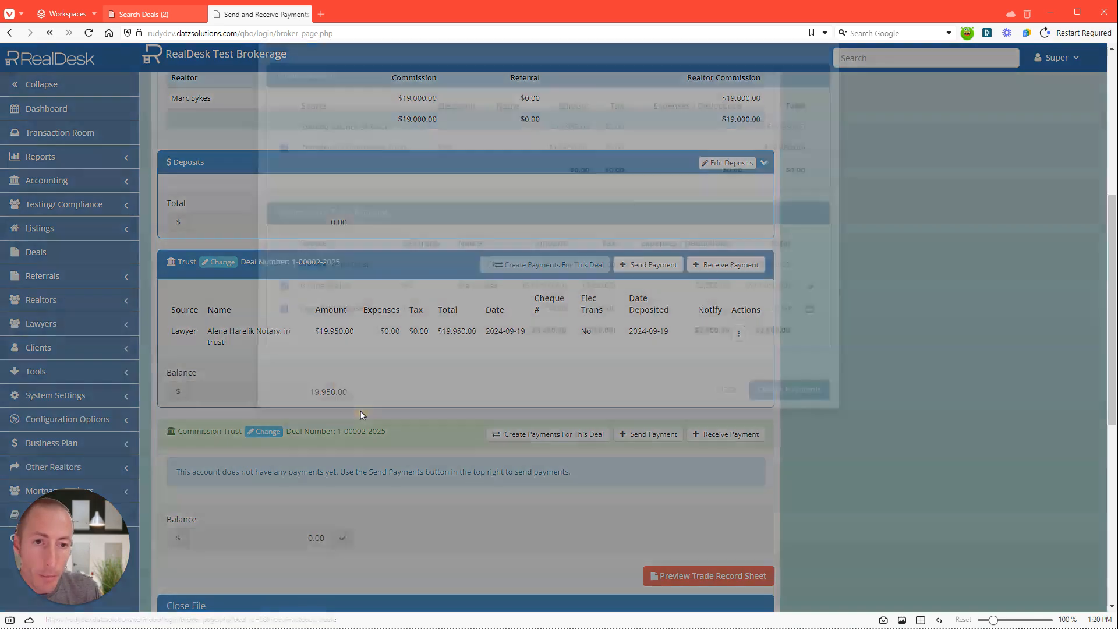
{"action": "left_click", "coordinate": [810, 382]}
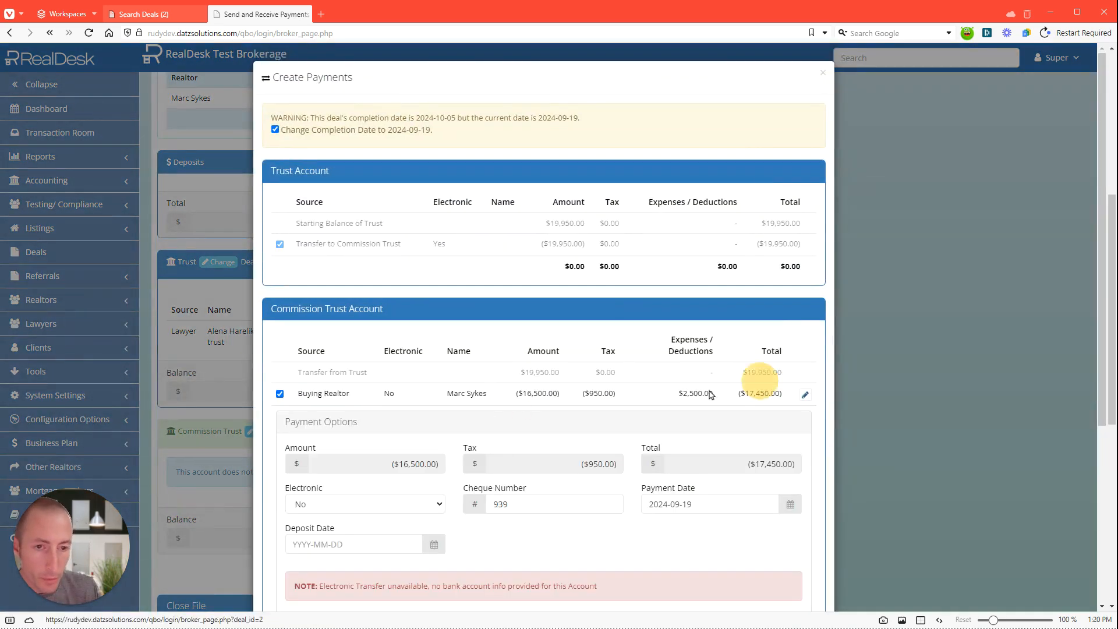
Check the overview of the Garnishment deduction on the buying realtor's payment and create the second deal's payments.
{"action": "scroll", "coordinate": [546, 320], "scroll_direction": "down", "scroll_amount": 5}
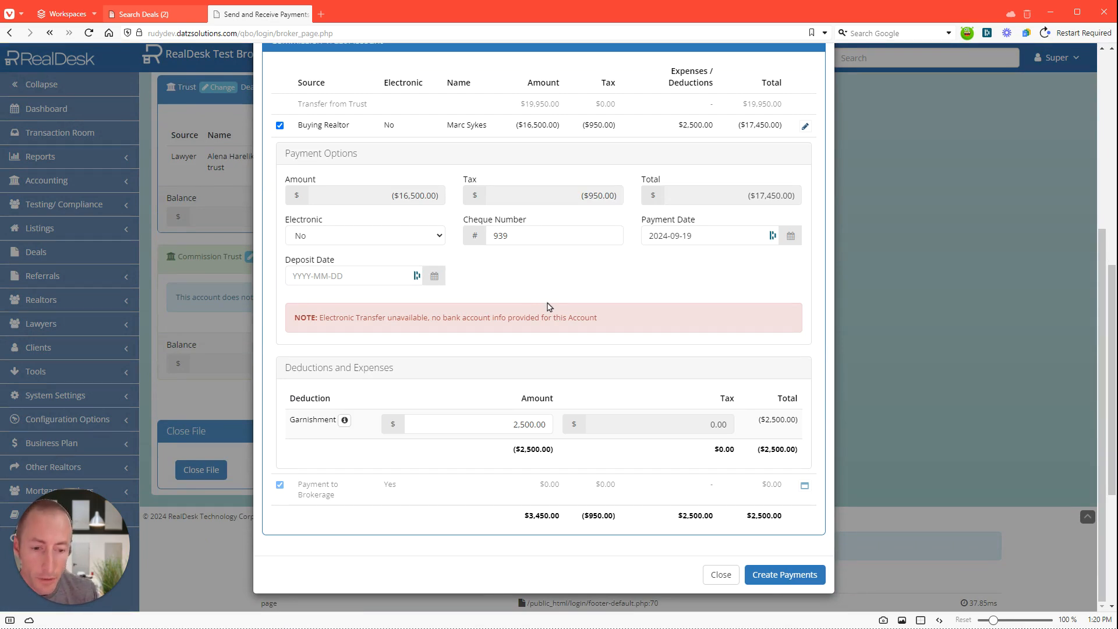
{"action": "left_click", "coordinate": [344, 421]}
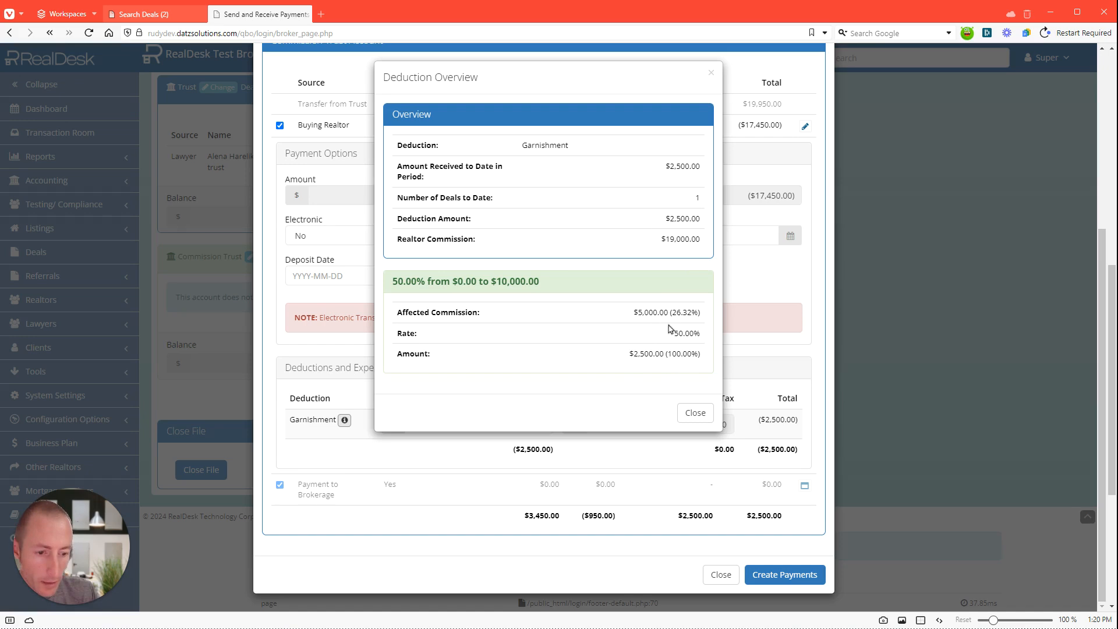
{"action": "left_click", "coordinate": [695, 413]}
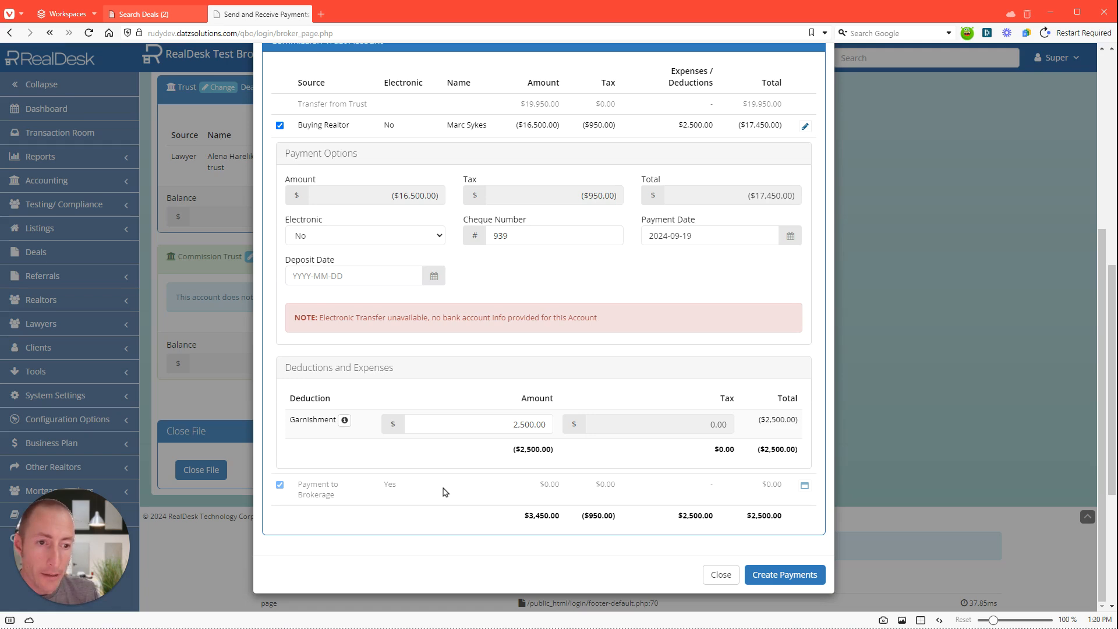
{"action": "left_click", "coordinate": [768, 576]}
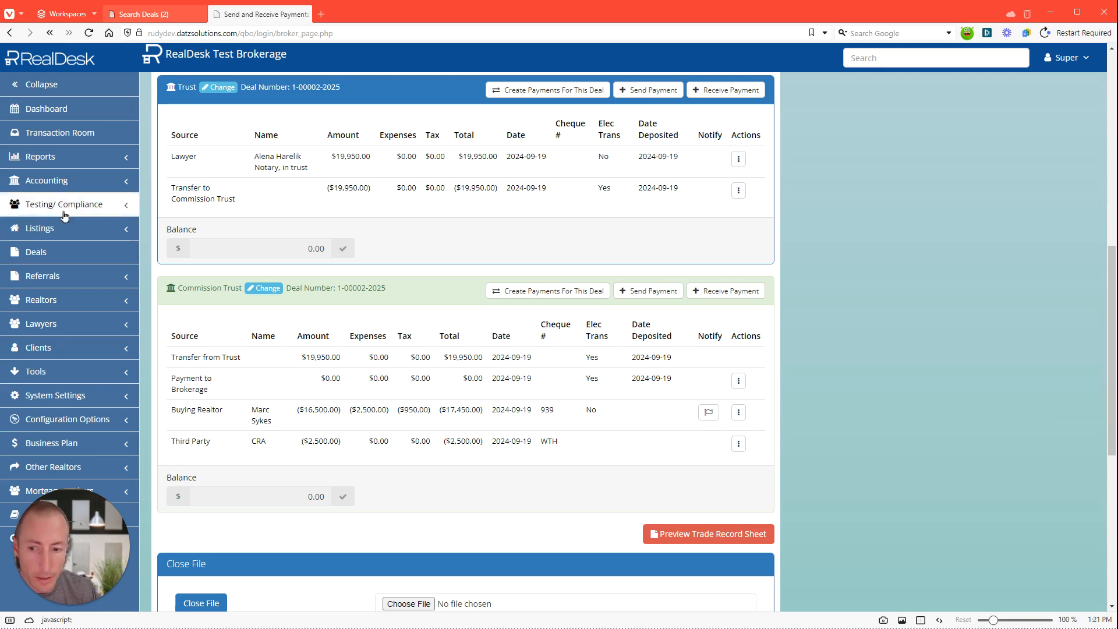
Open the accounting Withholding Payments page and filter it by the Commission Trust account.
{"action": "left_click", "coordinate": [59, 188]}
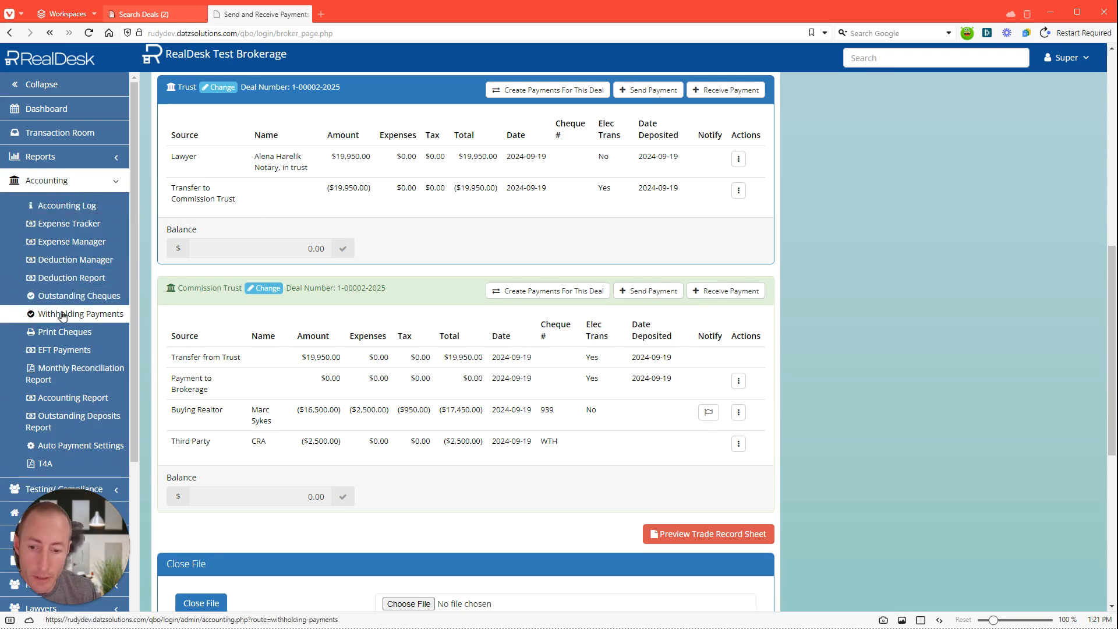
{"action": "left_click", "coordinate": [62, 410]}
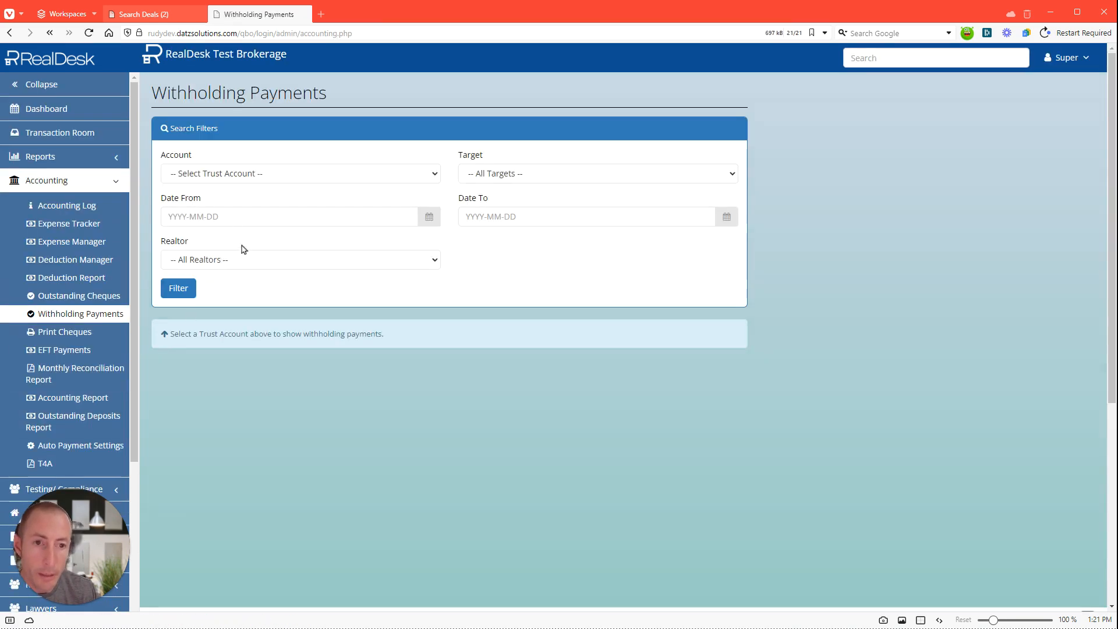
{"action": "left_click", "coordinate": [217, 174]}
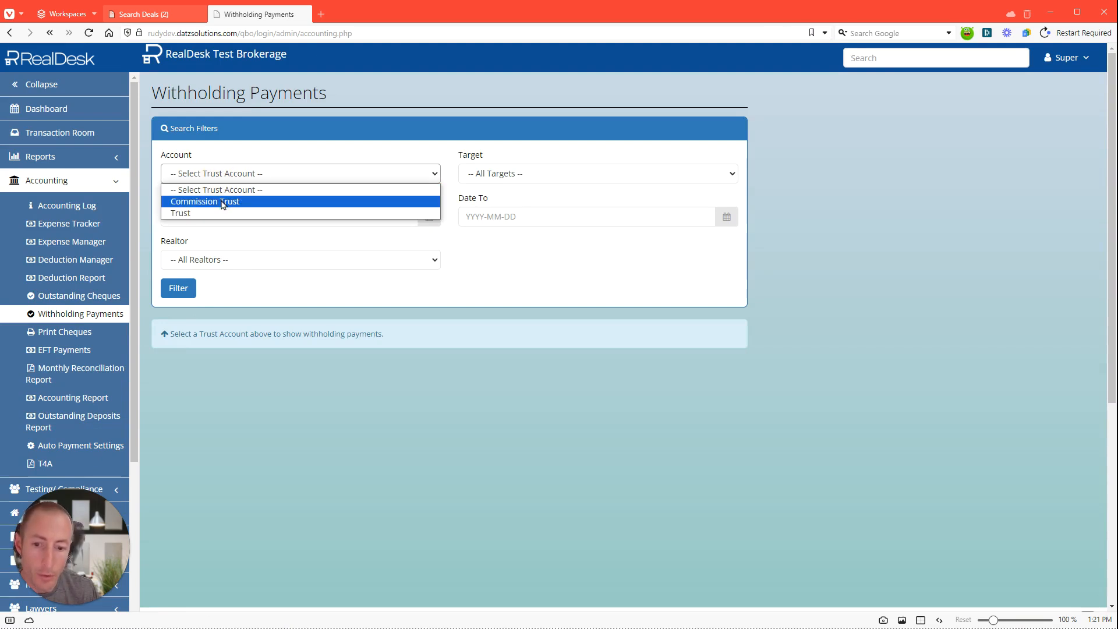
{"action": "left_click", "coordinate": [223, 202]}
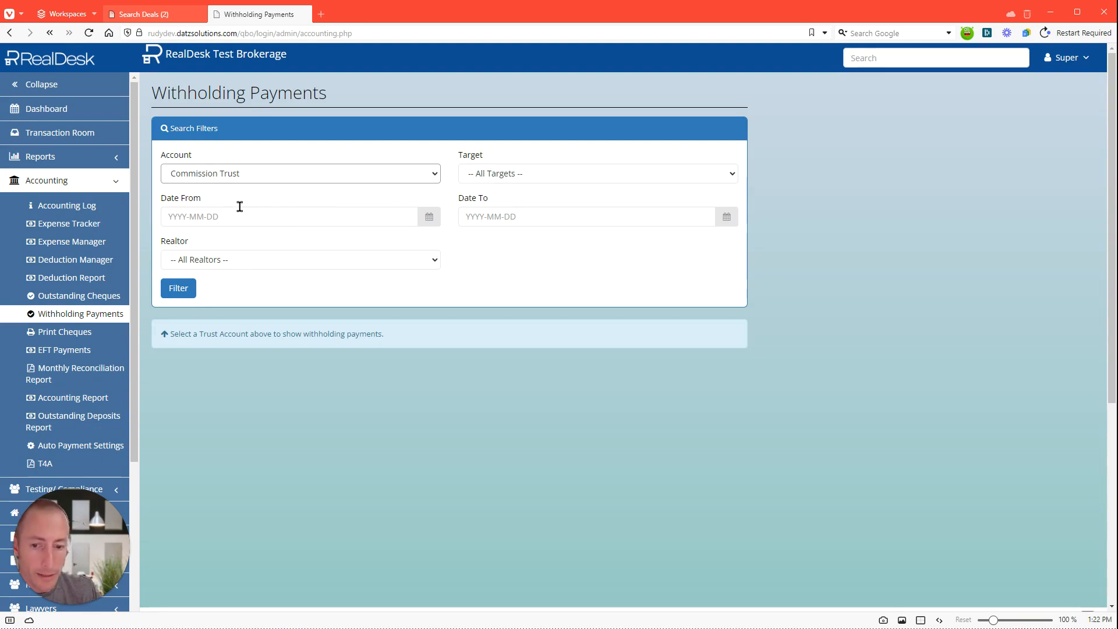
{"action": "left_click", "coordinate": [184, 289]}
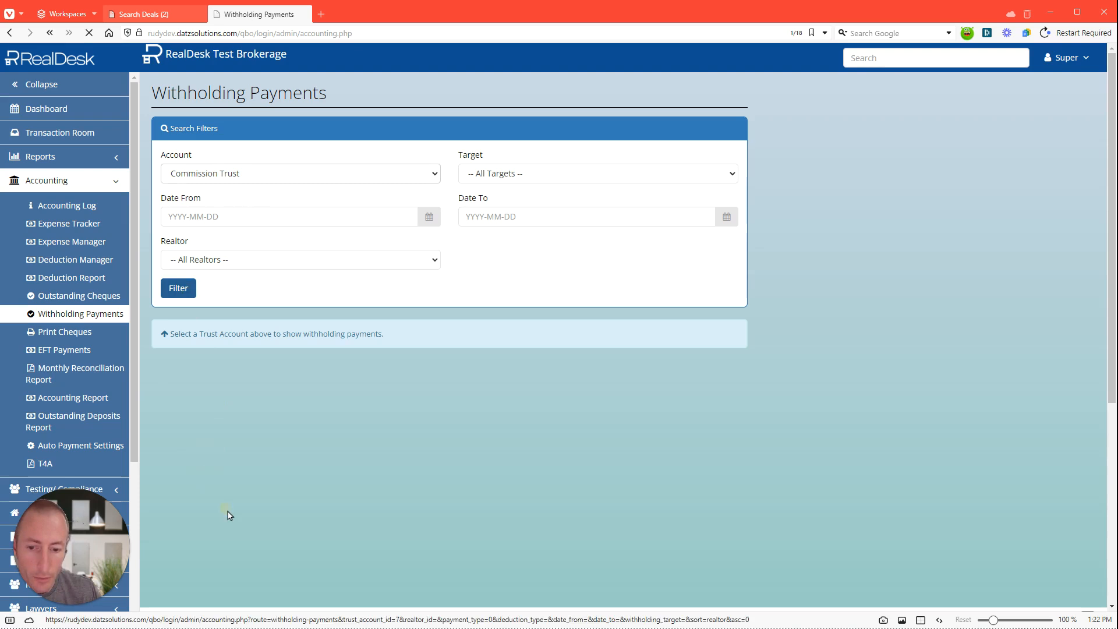
Select all the CRA third-party payments and create one withholding payment for them by cheque payable to CRA.
{"action": "scroll", "coordinate": [325, 374], "scroll_direction": "down", "scroll_amount": 3}
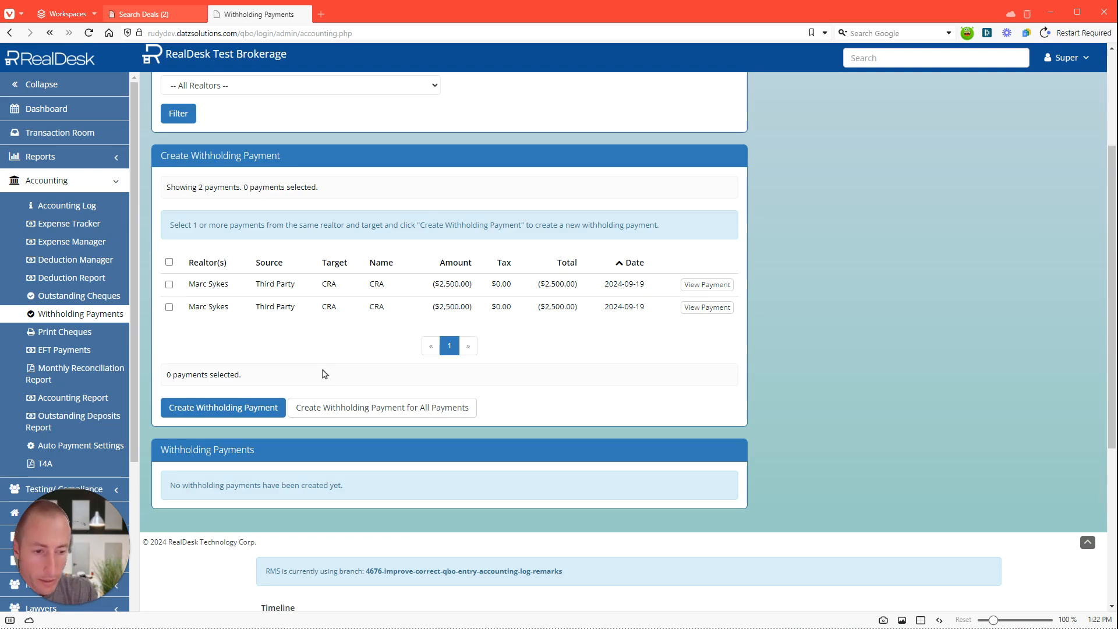
{"action": "left_click", "coordinate": [169, 263]}
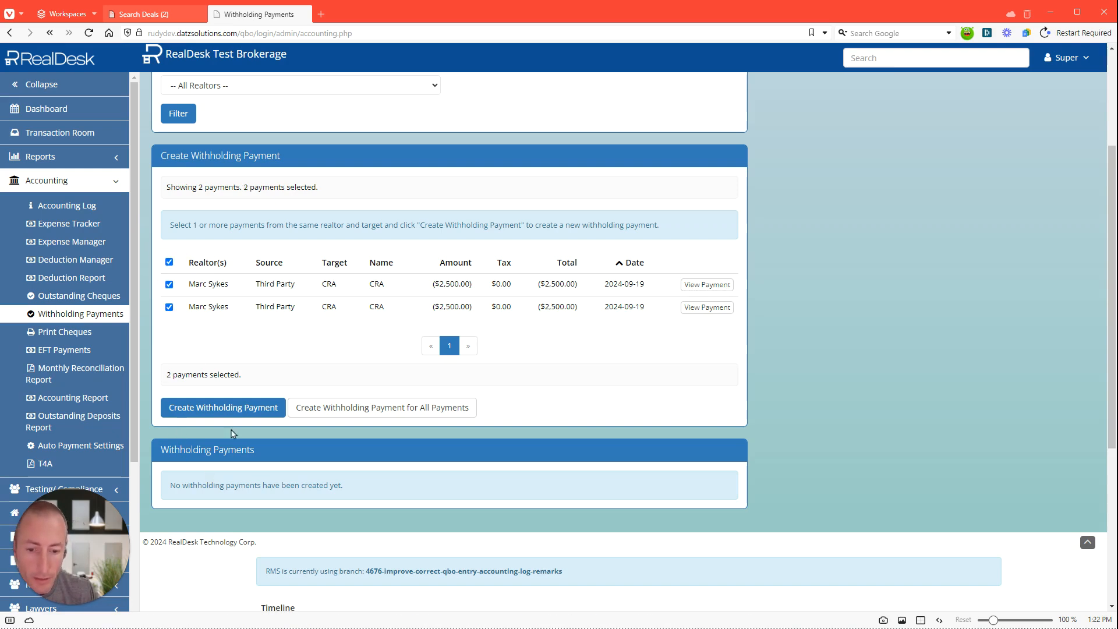
{"action": "left_click", "coordinate": [344, 410]}
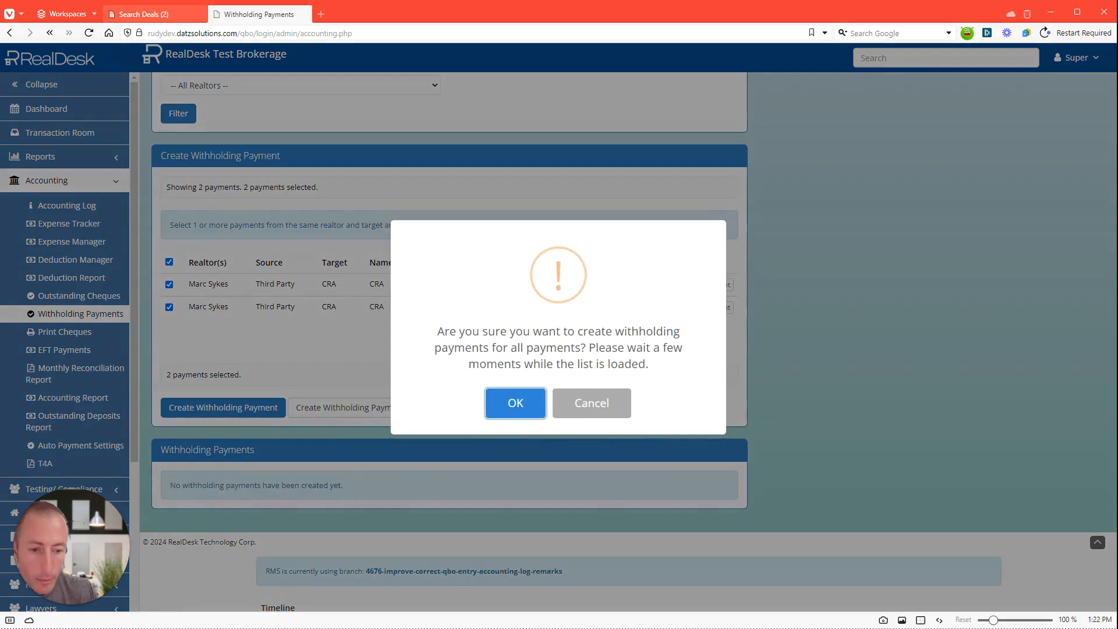
{"action": "key", "text": "Return"}
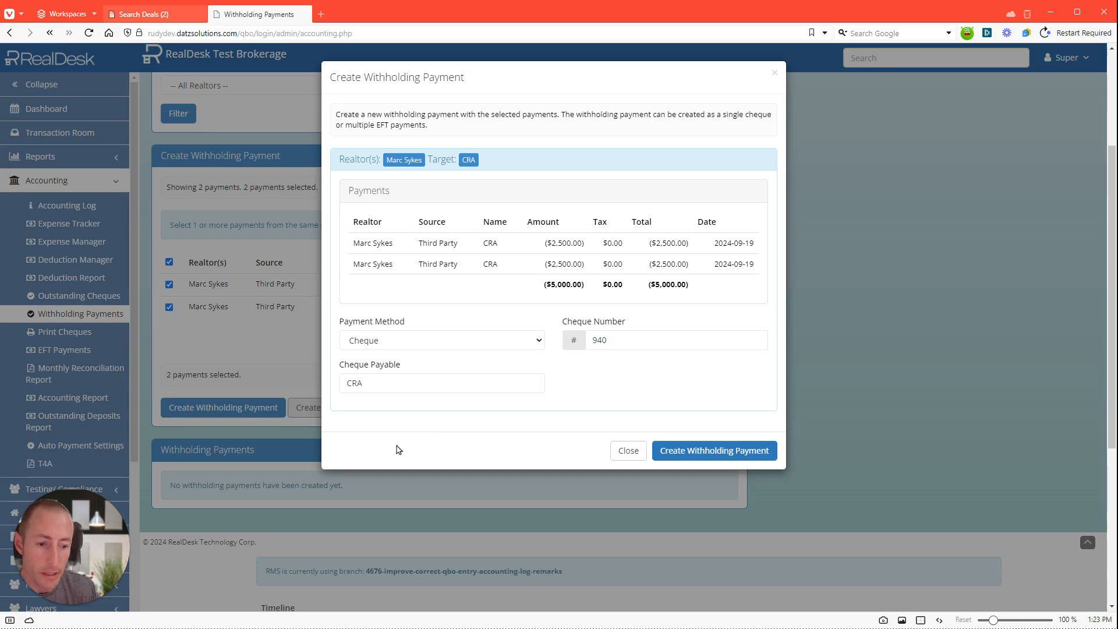
{"action": "left_click", "coordinate": [719, 449]}
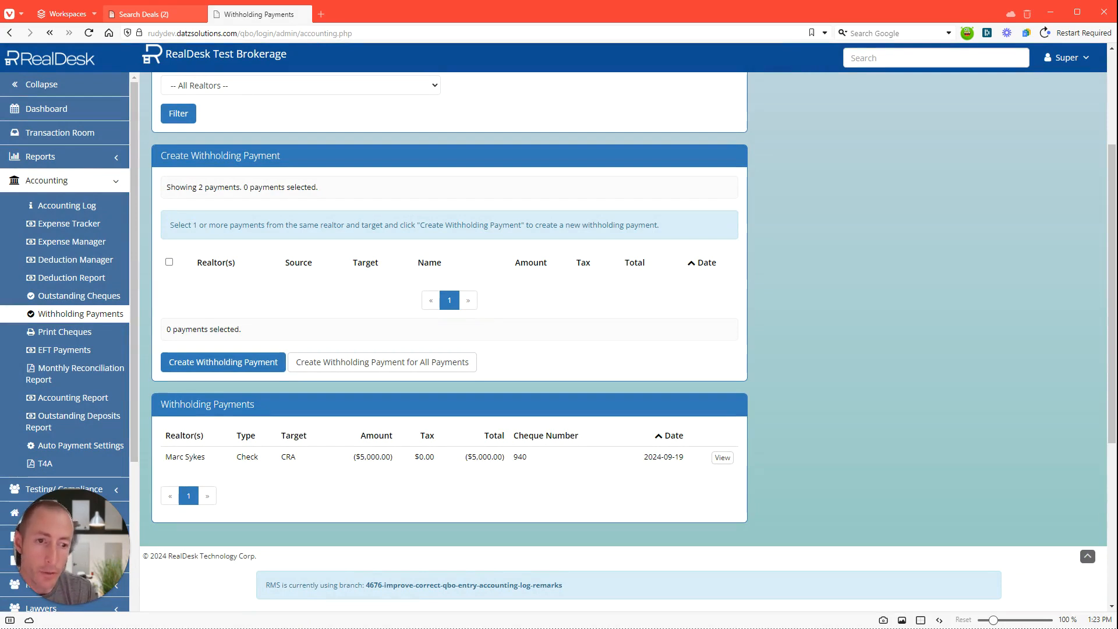
Find the first deal through the site search and review the payments on its Send and Receive Payments page.
{"action": "left_click", "coordinate": [878, 62]}
{"action": "type", "text": "1"}
{"action": "left_click", "coordinate": [887, 140]}
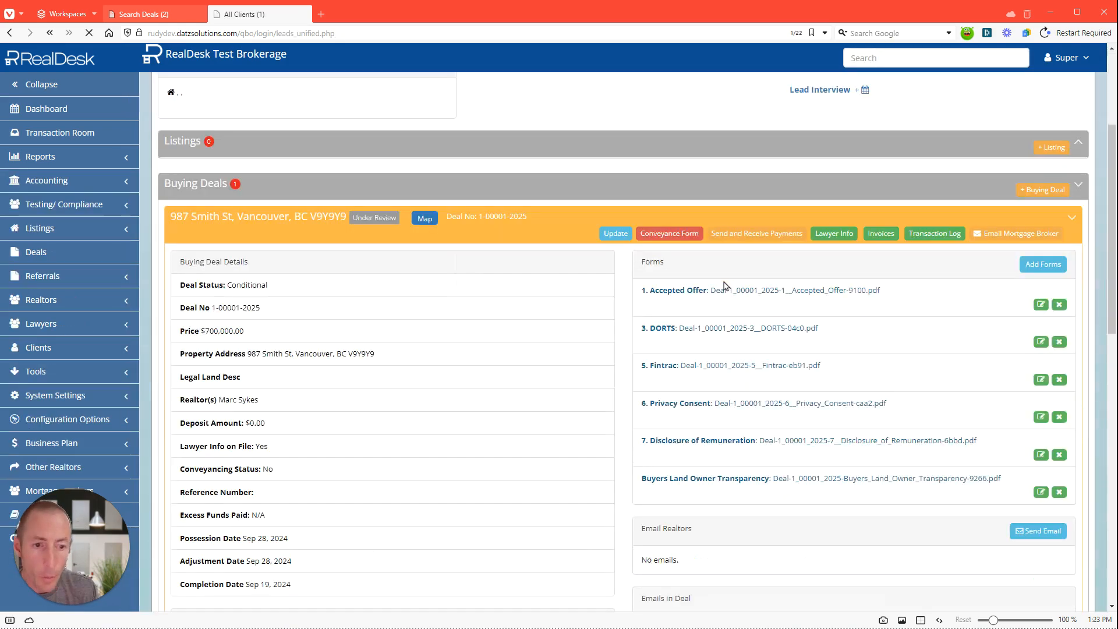
{"action": "scroll", "coordinate": [744, 233], "scroll_direction": "down", "scroll_amount": 2}
{"action": "left_click", "coordinate": [758, 134]}
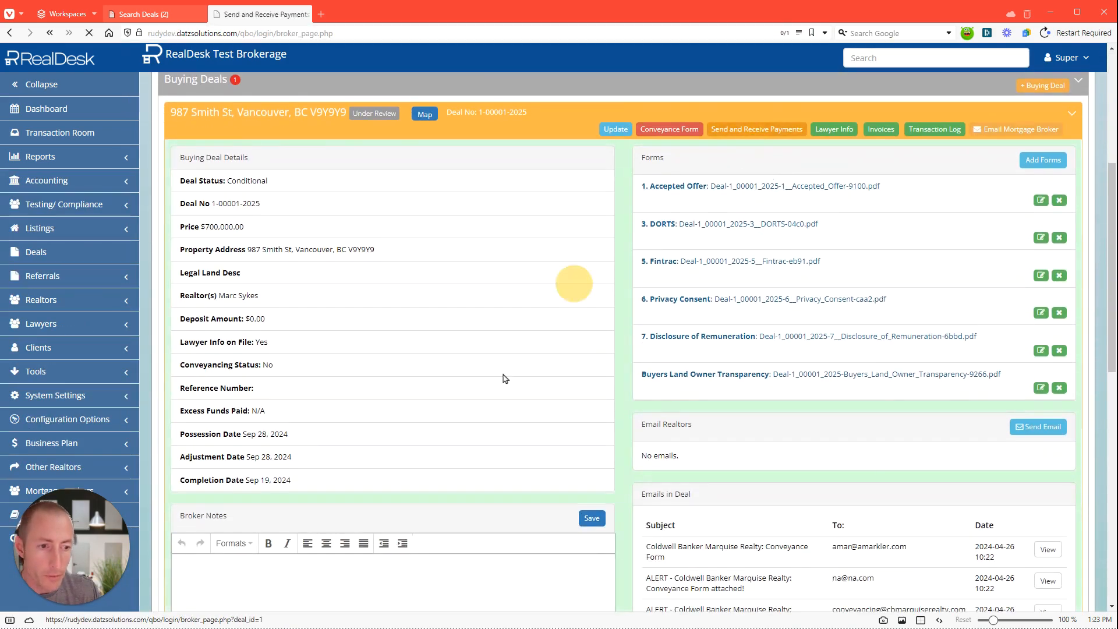
{"action": "scroll", "coordinate": [495, 460], "scroll_direction": "down", "scroll_amount": 7}
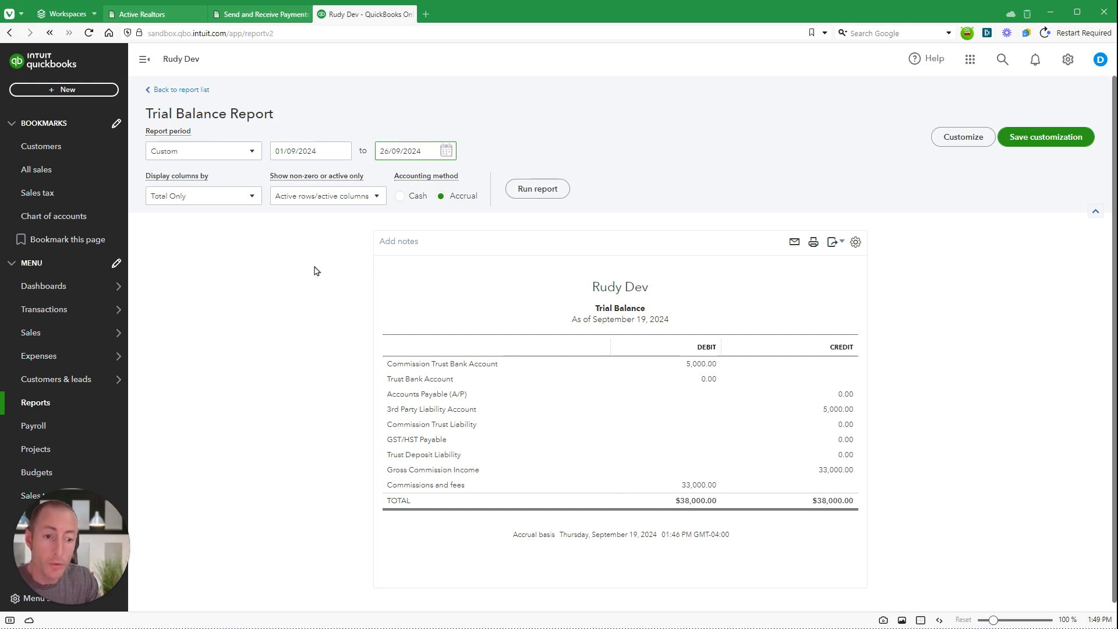
In QuickBooks, run the Trial Balance report for 01/09/2024 to 26/09/2024 and open the CRA withholding bill posted to the 3rd Party Liability Account.
{"action": "left_click", "coordinate": [554, 186]}
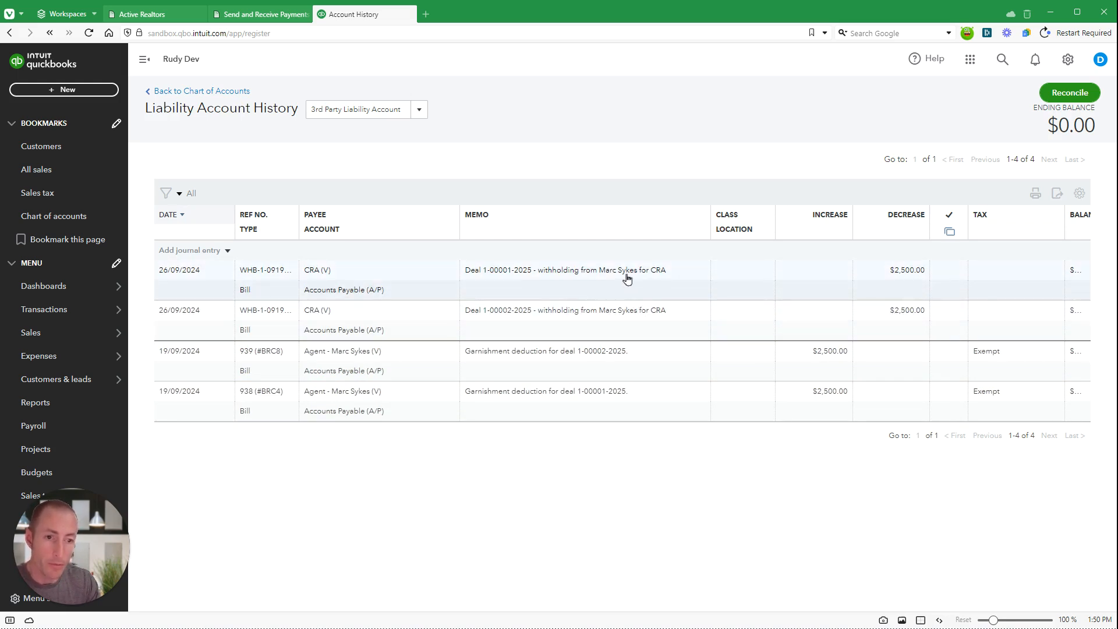
{"action": "left_click", "coordinate": [1002, 59]}
{"action": "left_click", "coordinate": [823, 121]}
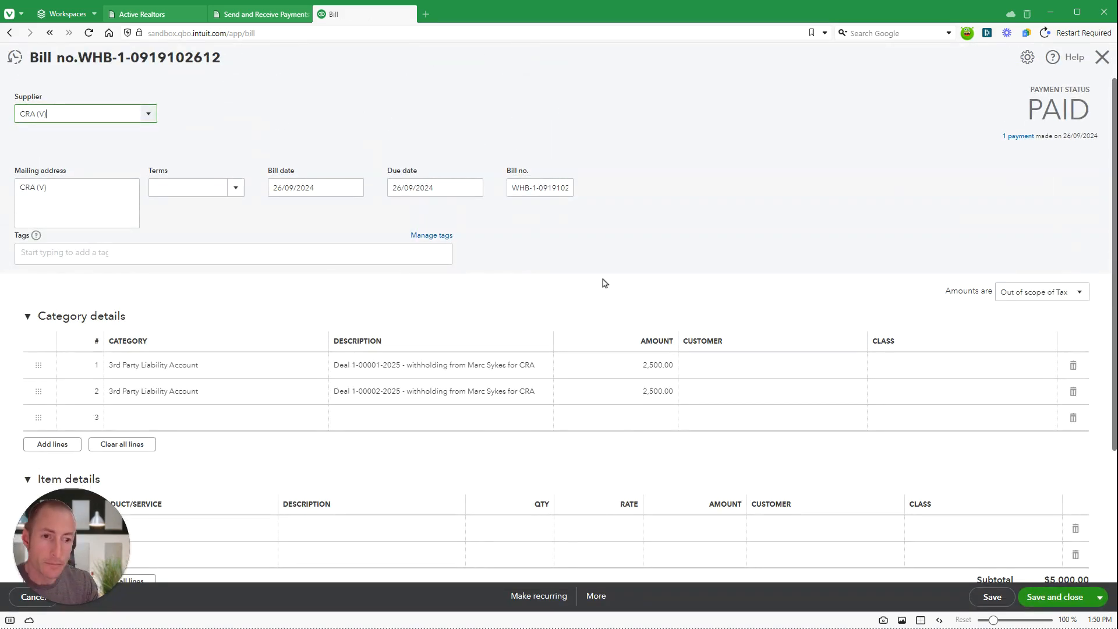